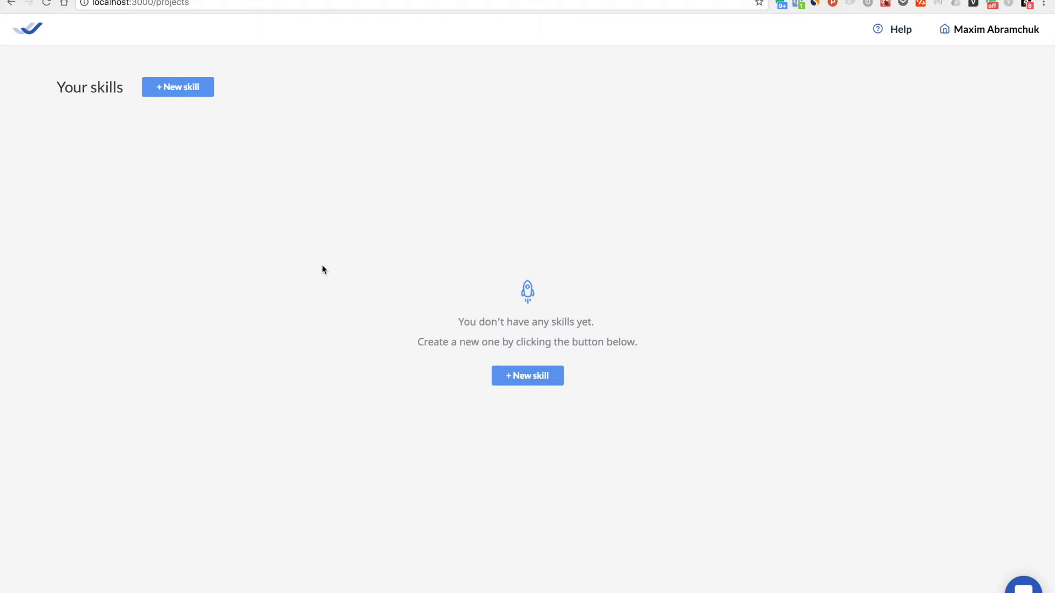
# Create a new custom skill named 'Sword Fight'.
pyautogui.click(198, 88)
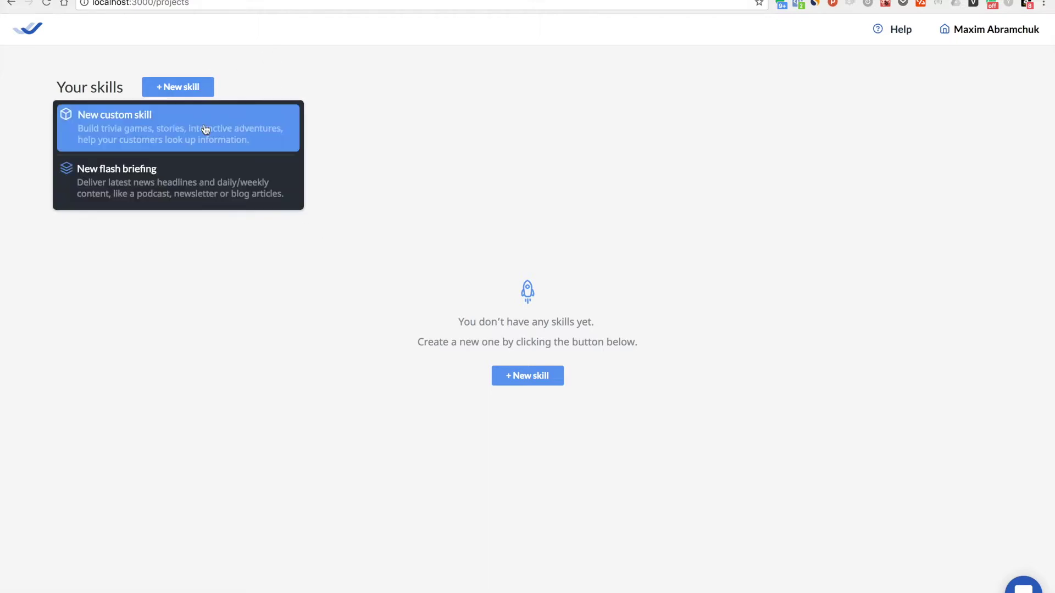
pyautogui.click(205, 129)
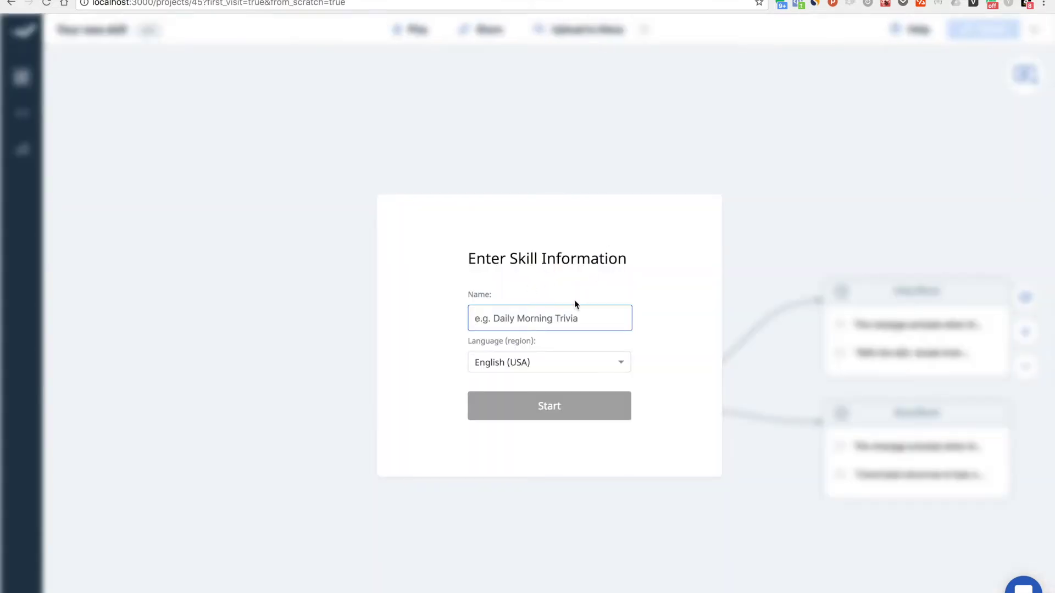
pyautogui.write('Sword Fig')
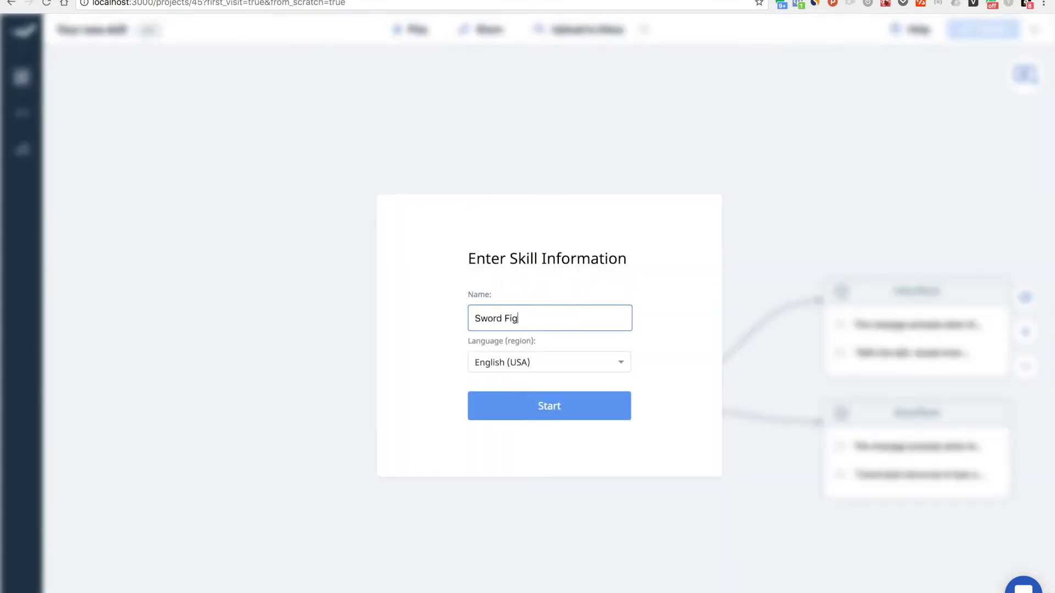
pyautogui.write('ht')
pyautogui.click(544, 404)
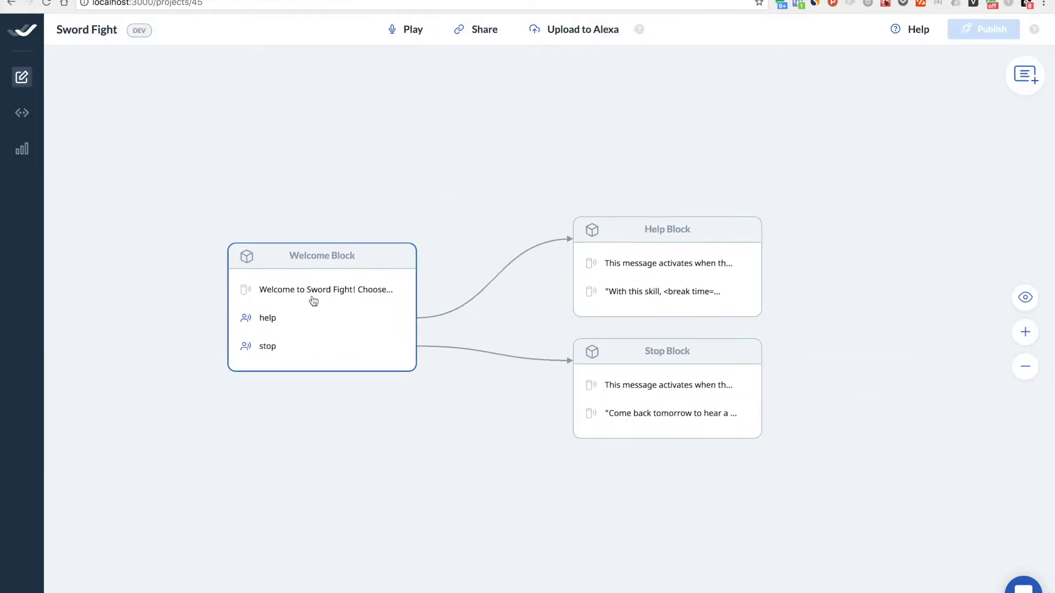
# Raise the Welcome Block above Help and Stop, then zoom out and re-centre the diagram.
pyautogui.moveTo(313, 300); pyautogui.dragTo(316, 234)
pyautogui.moveTo(447, 200); pyautogui.dragTo(546, 163)
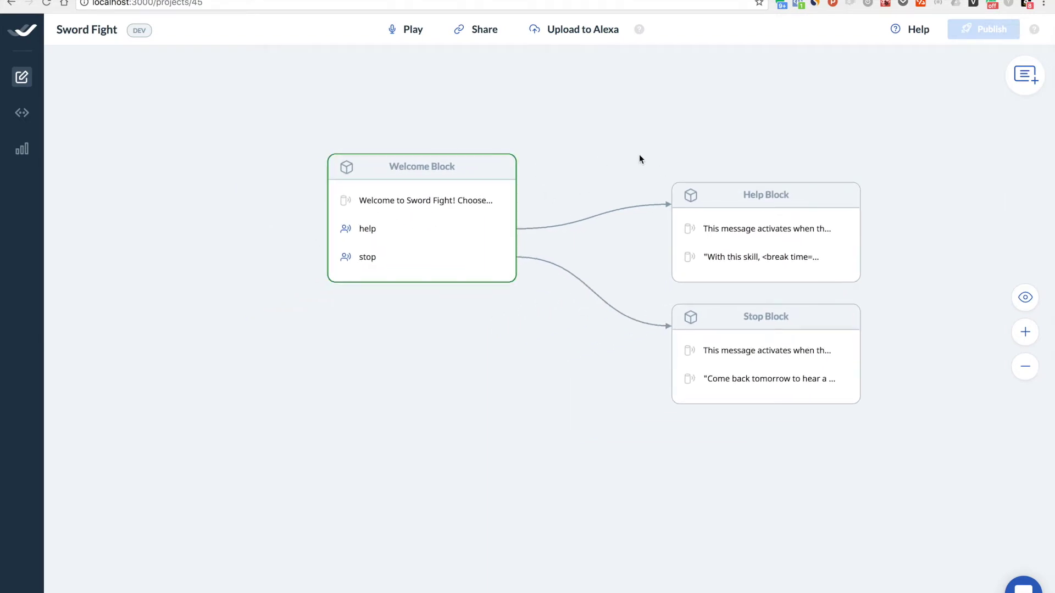
pyautogui.scroll(-1, 640, 159)
pyautogui.scroll(-1, 638, 159)
pyautogui.moveTo(643, 157); pyautogui.dragTo(655, 141)
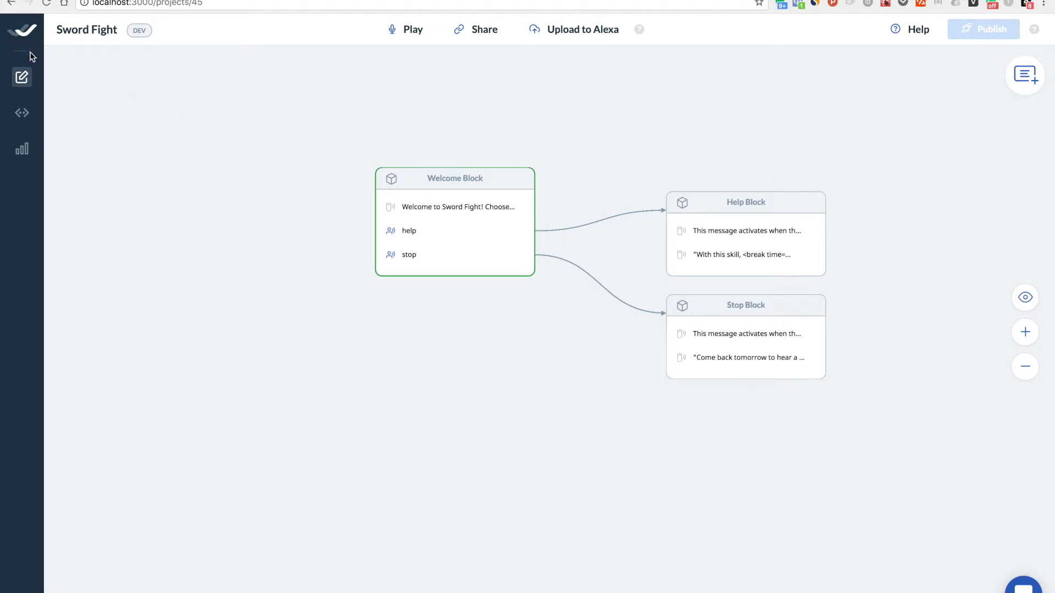
pyautogui.click(22, 113)
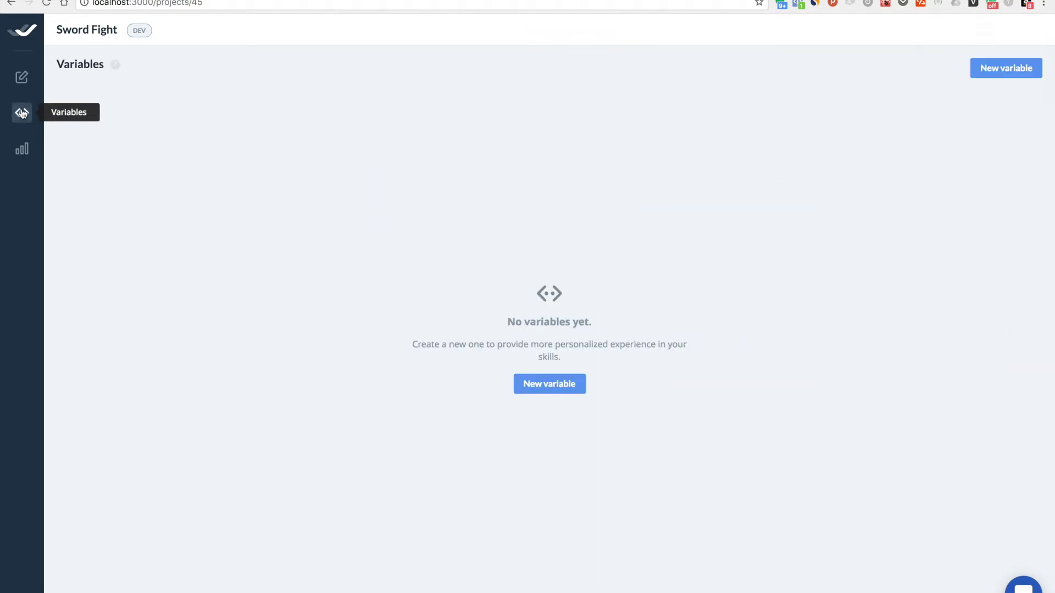
# Create the variable firstNameOne with type AMAZON.US_FIRST_NAME.
pyautogui.click(539, 388)
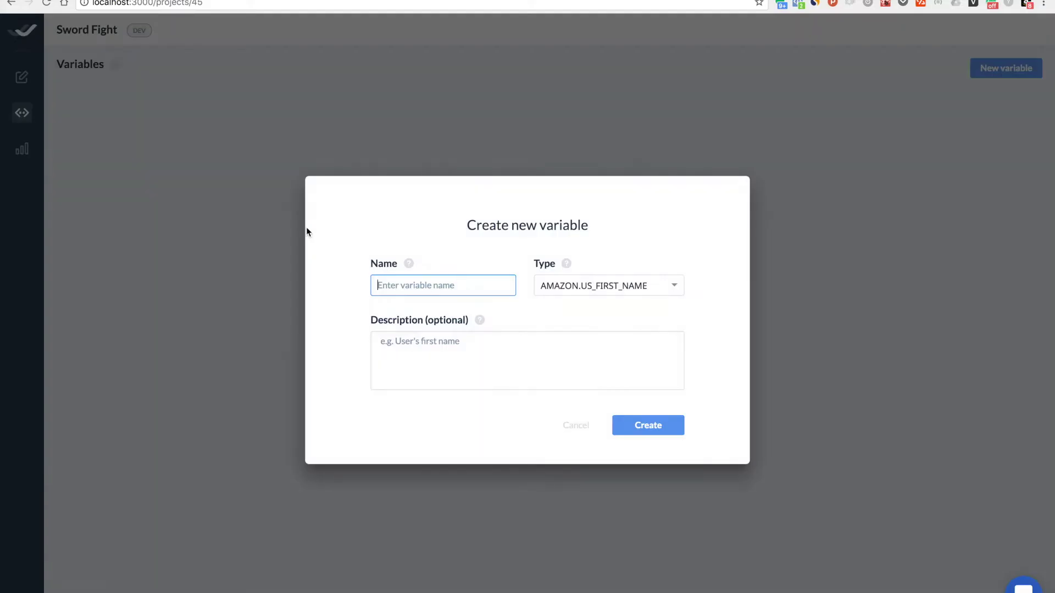
pyautogui.write('firstNameOne')
pyautogui.click(608, 283)
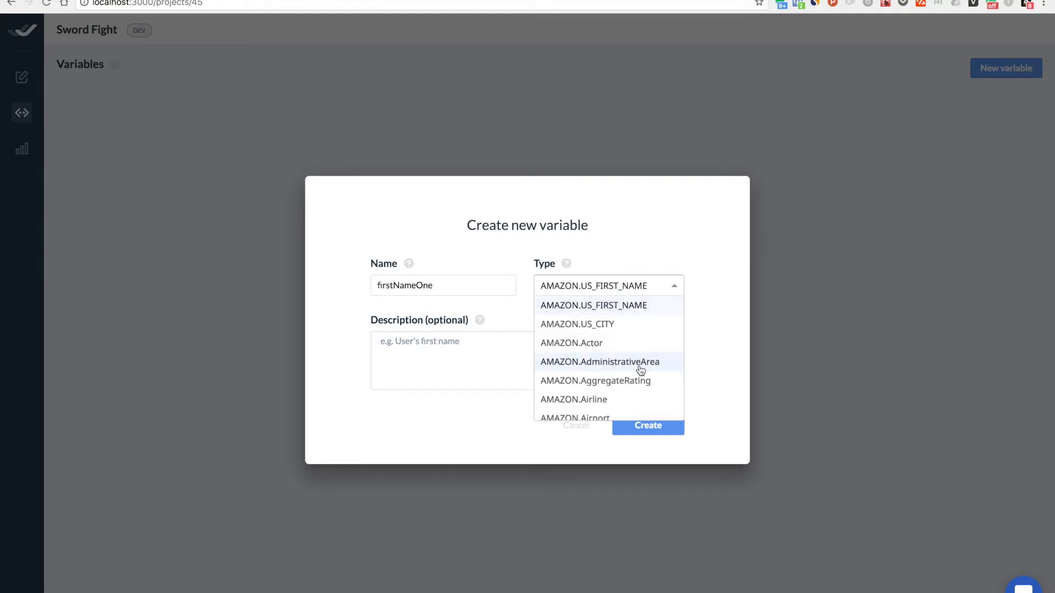
pyautogui.scroll(-20, 642, 369)
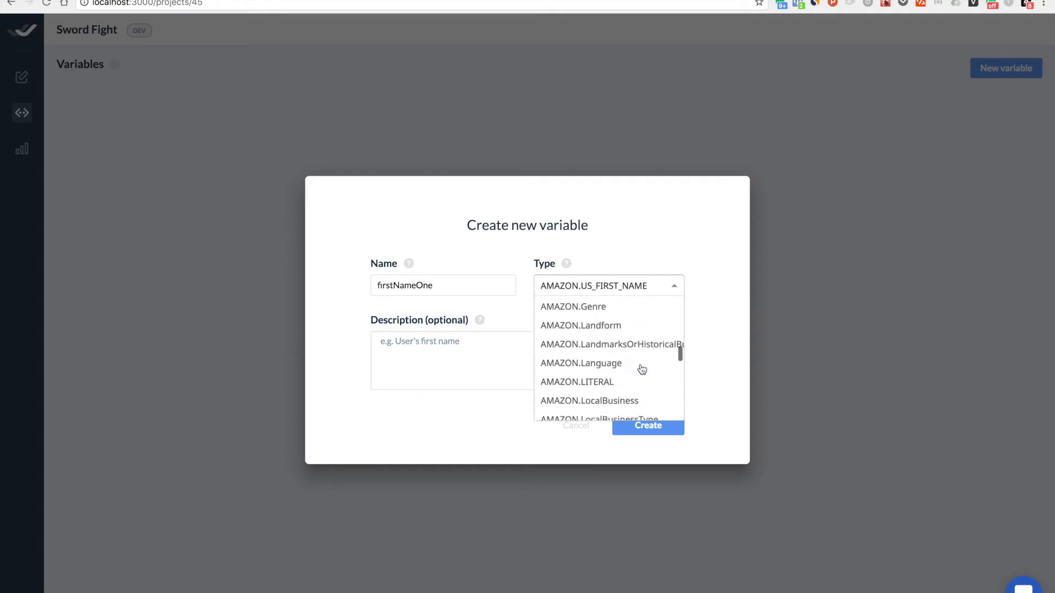
pyautogui.scroll(-1, 642, 369)
pyautogui.scroll(-5, 642, 369)
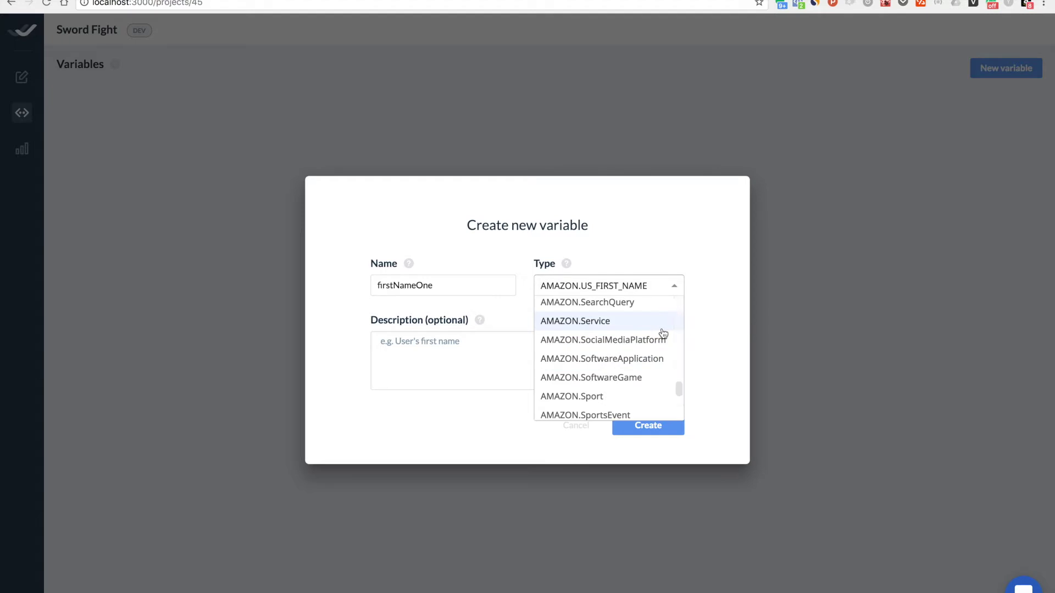
pyautogui.scroll(5, 663, 333)
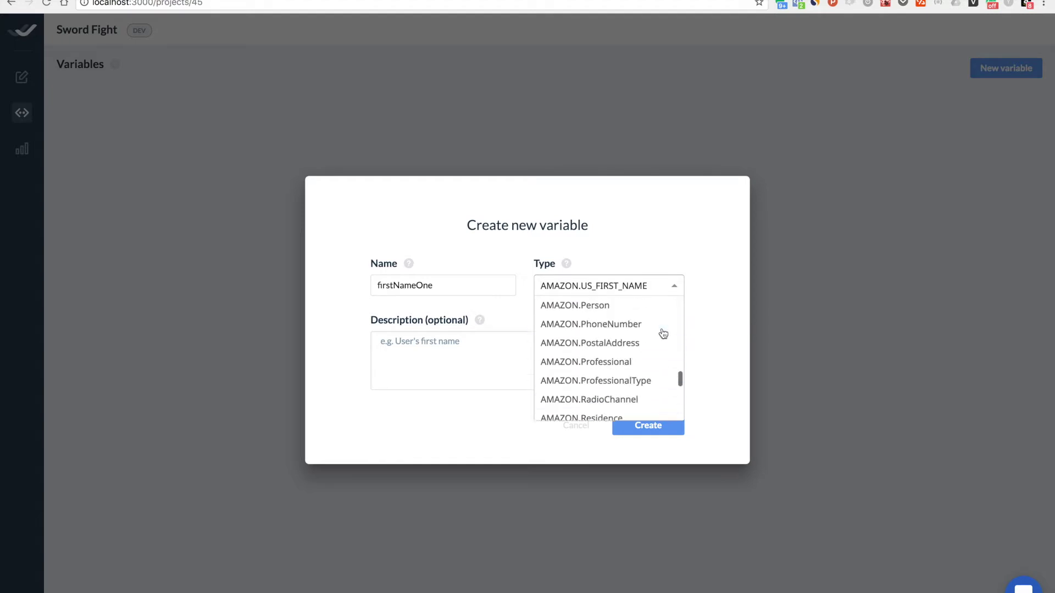
pyautogui.scroll(10, 663, 334)
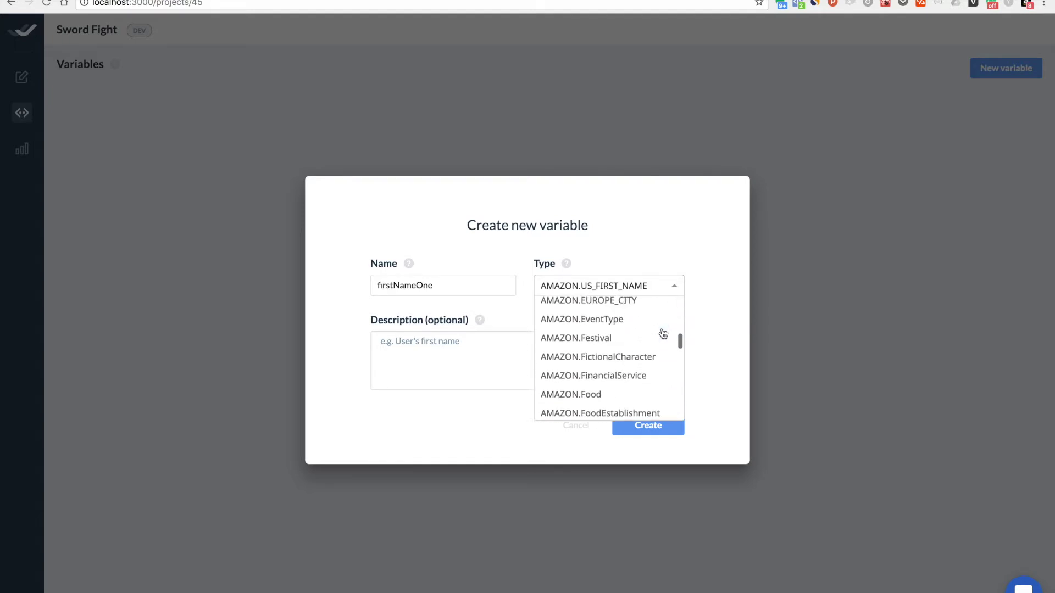
pyautogui.scroll(-3, 619, 364)
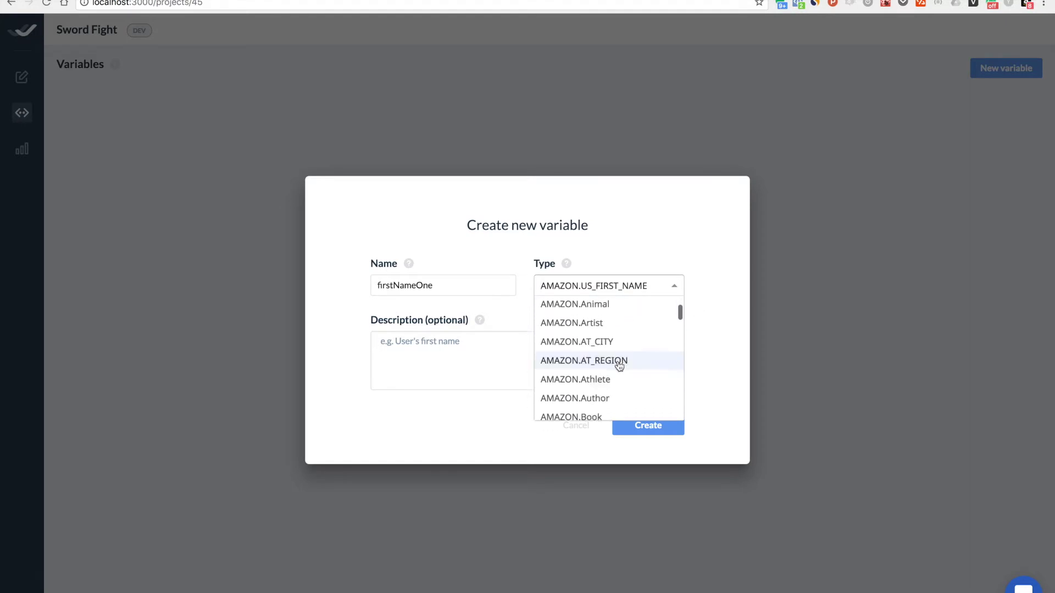
pyautogui.scroll(3, 620, 364)
pyautogui.click(698, 286)
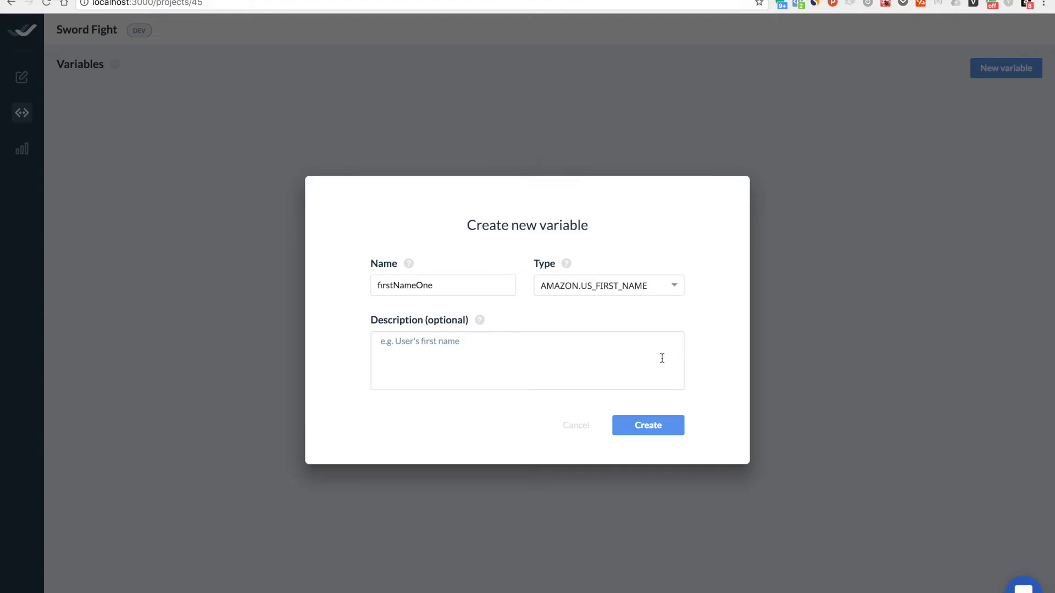
pyautogui.click(653, 435)
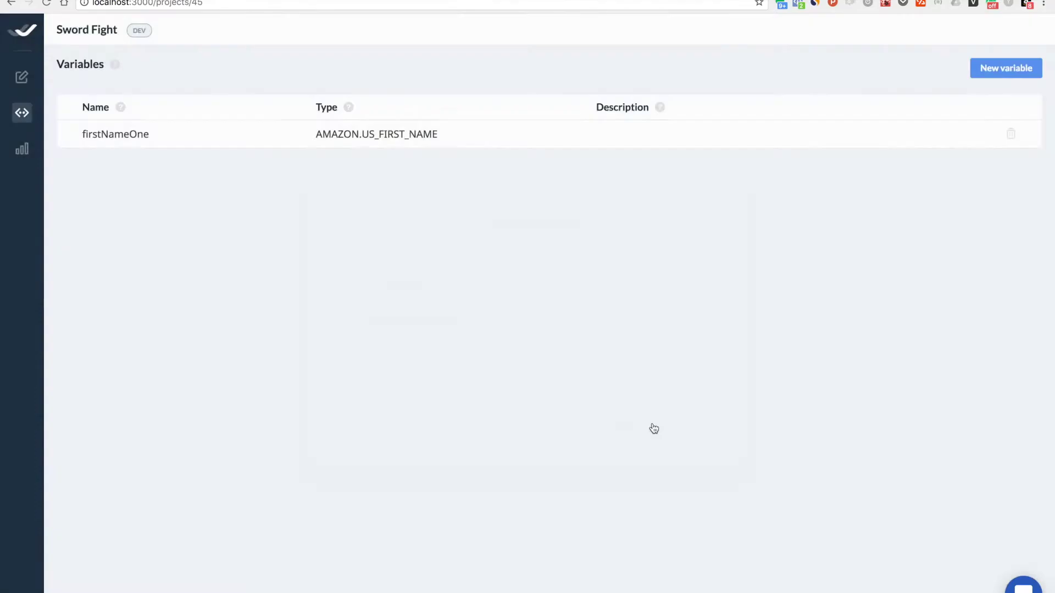
# Add a second variable, firstNameTwo, also of type AMAZON.US_FIRST_NAME.
pyautogui.click(1016, 75)
pyautogui.write('f')
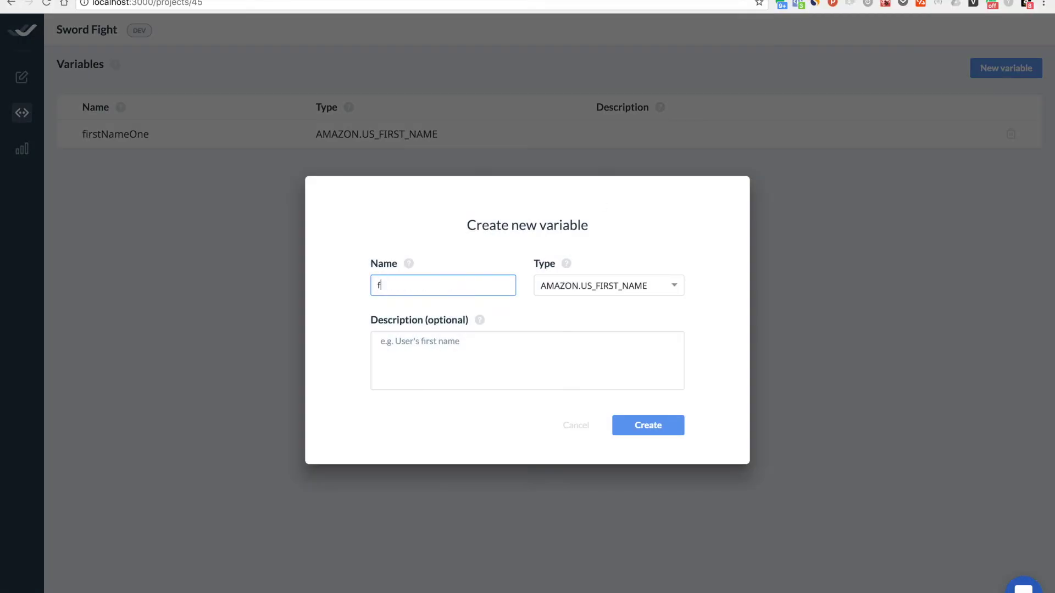
pyautogui.write('irstNameTwo')
pyautogui.click(644, 429)
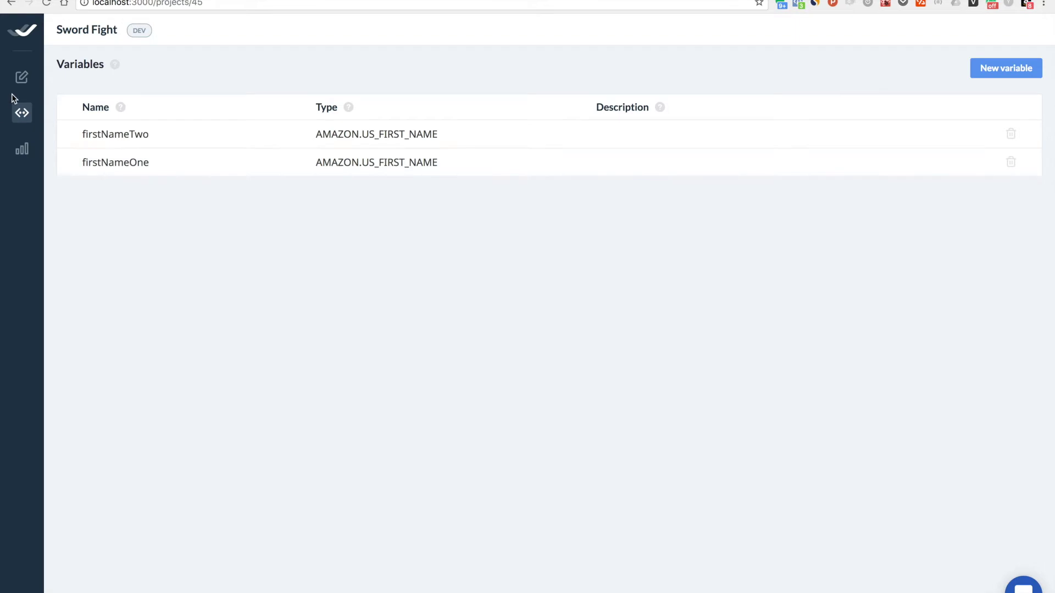
# Replace the Welcome Block's instruction sentence so it reads 'Welcome to Sword Fight! Who is fighting?'.
pyautogui.click(22, 77)
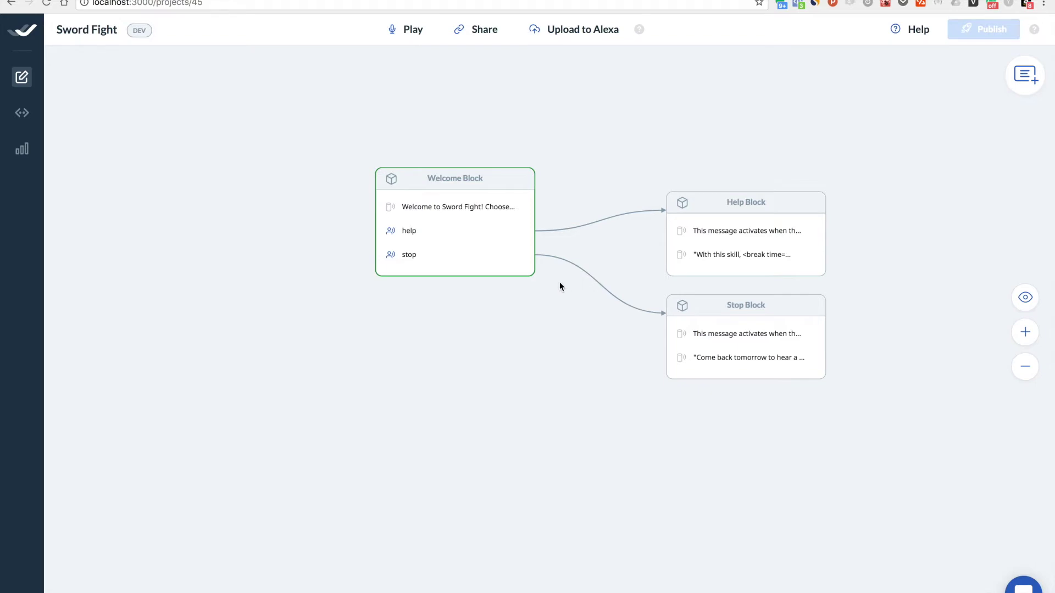
pyautogui.click(462, 264)
pyautogui.click(206, 106)
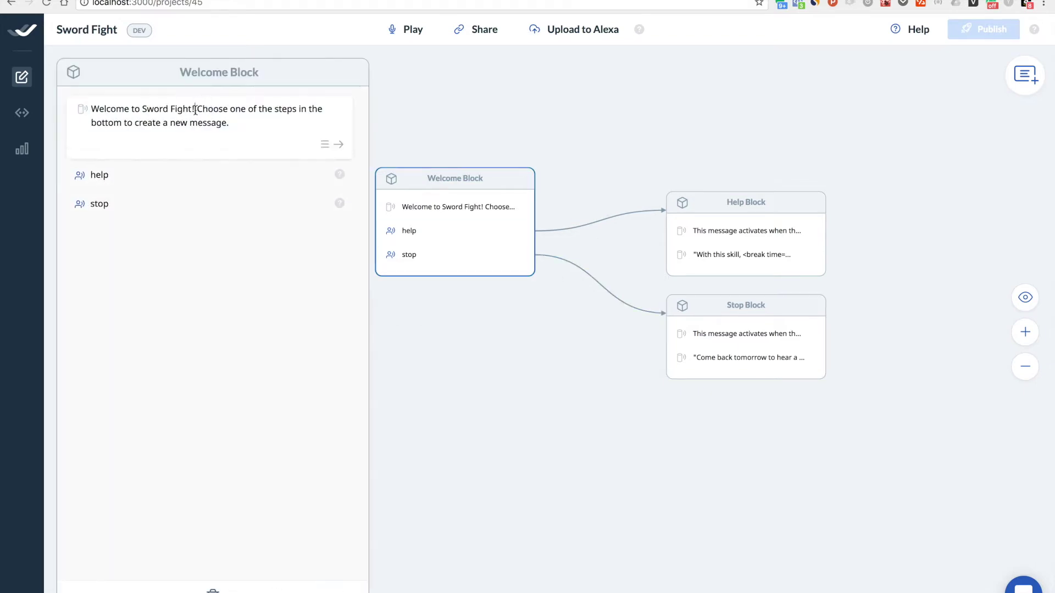
pyautogui.moveTo(197, 109); pyautogui.dragTo(273, 149)
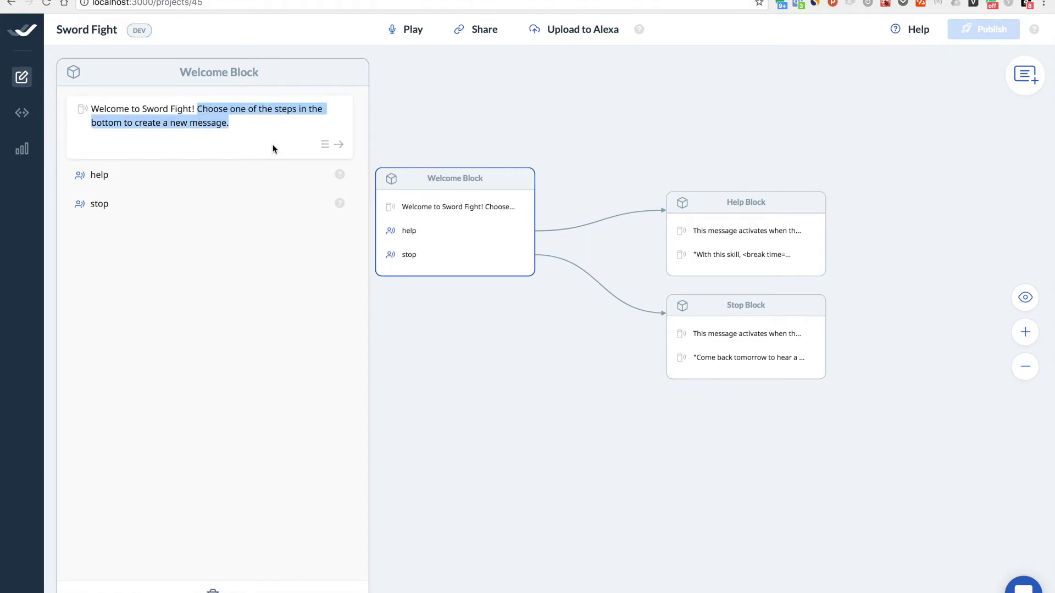
pyautogui.press('BackSpace')
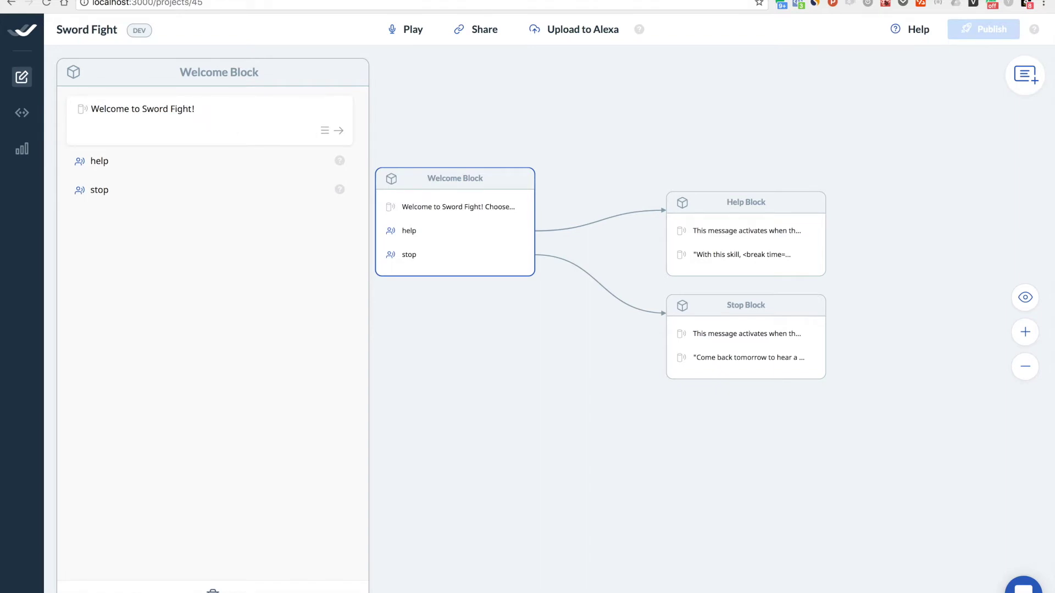
pyautogui.write('Who is fighting?')
pyautogui.click(252, 299)
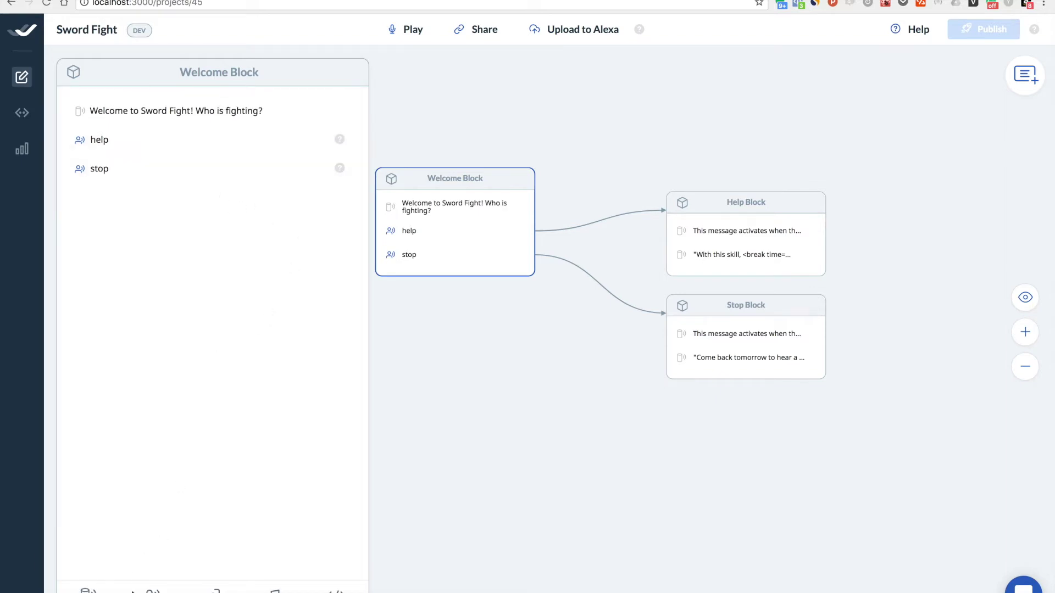
# Add the user reply '{firstNameOne} and {firstNameTwo}' to the Welcome Block.
pyautogui.click(151, 590)
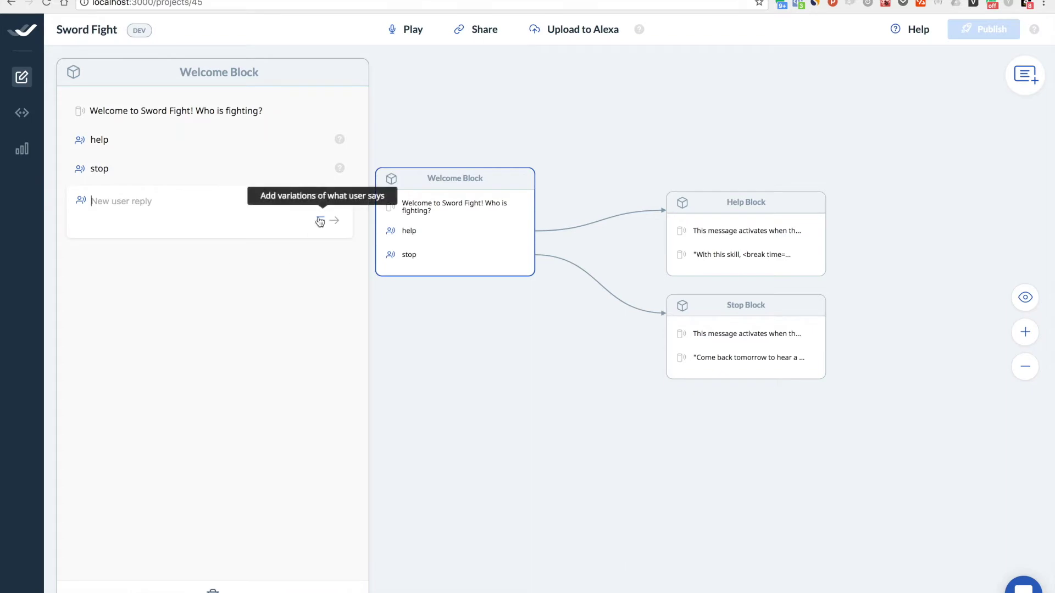
pyautogui.write('{firs')
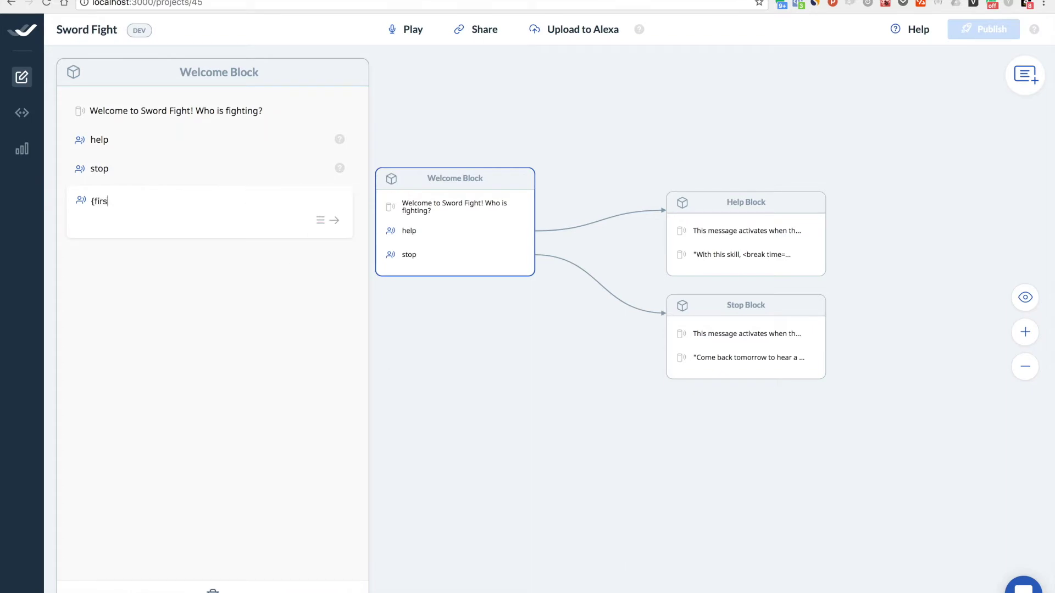
pyautogui.write('tName')
pyautogui.write('One} and {firstNameTw')
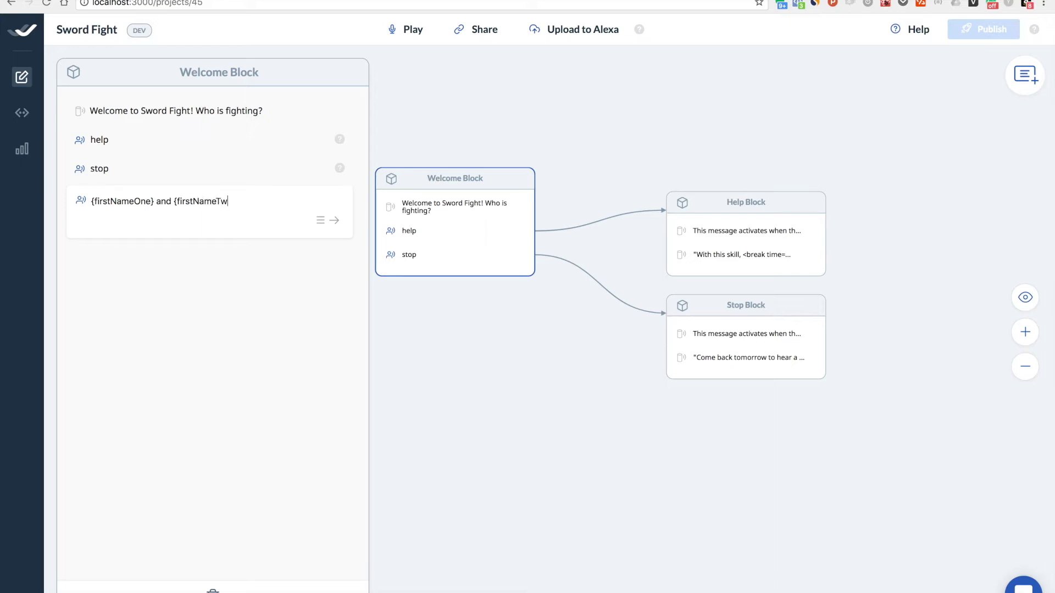
pyautogui.write('o}')
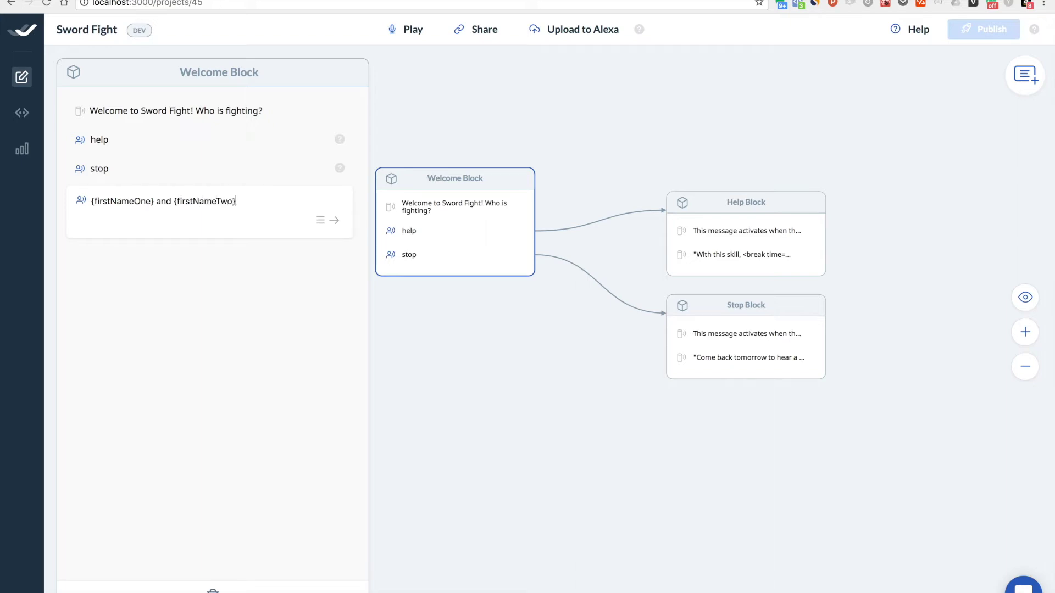
# Link the names reply to a new block, placed clear of the Stop Block.
pyautogui.click(333, 221)
pyautogui.click(369, 256)
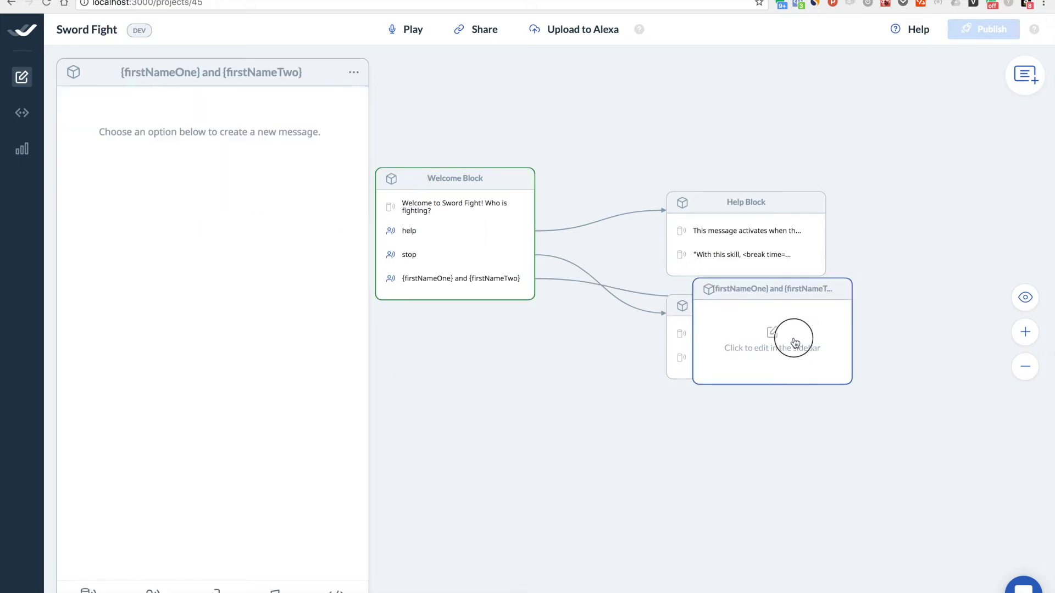
pyautogui.moveTo(793, 337); pyautogui.dragTo(763, 477)
pyautogui.click(533, 243)
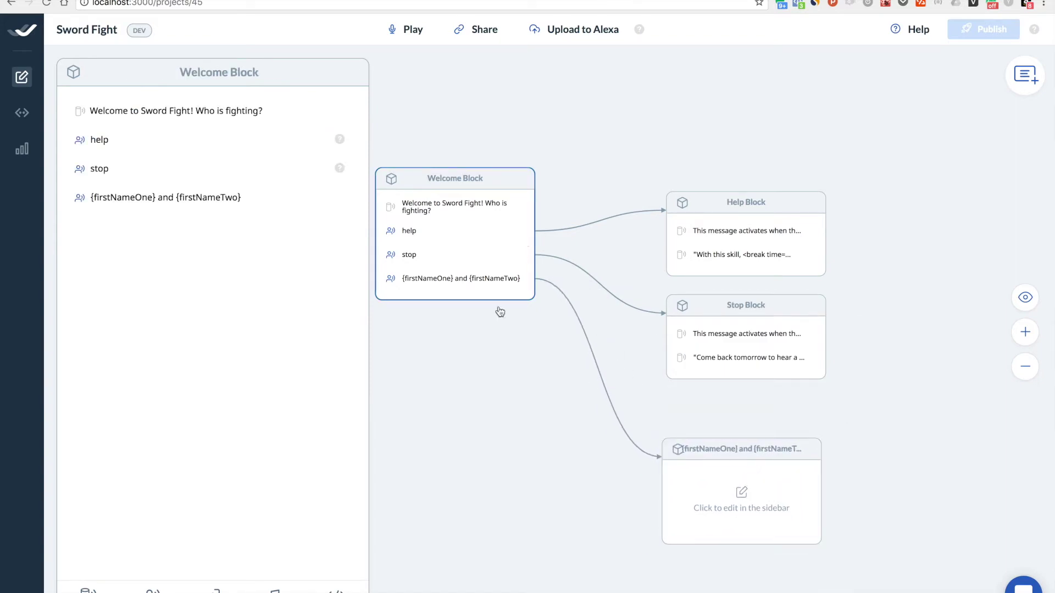
pyautogui.click(197, 198)
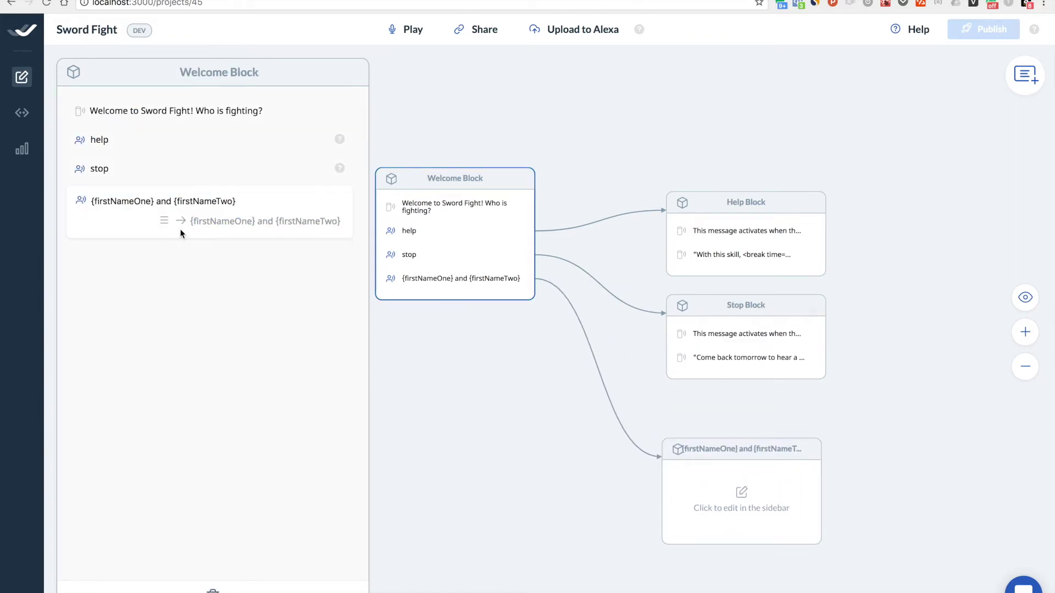
# Add synonyms '{firstNameOne} and {firstNameTwo} are playing' and '{firstNameOne} is playing and {firstNameTwo} playing too'.
pyautogui.click(163, 221)
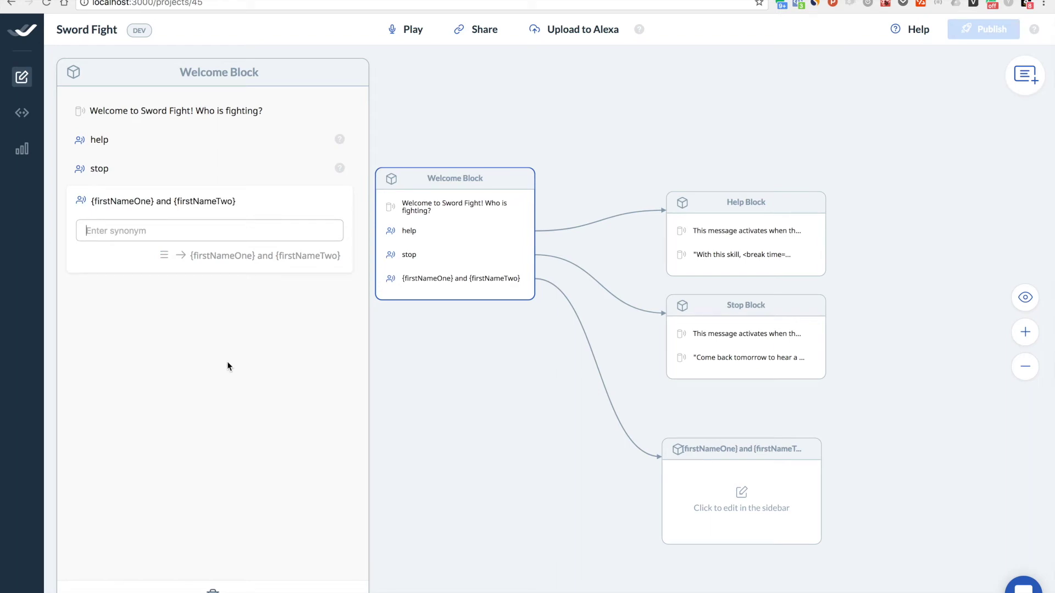
pyautogui.write('{firstNameOne} and {firstNam')
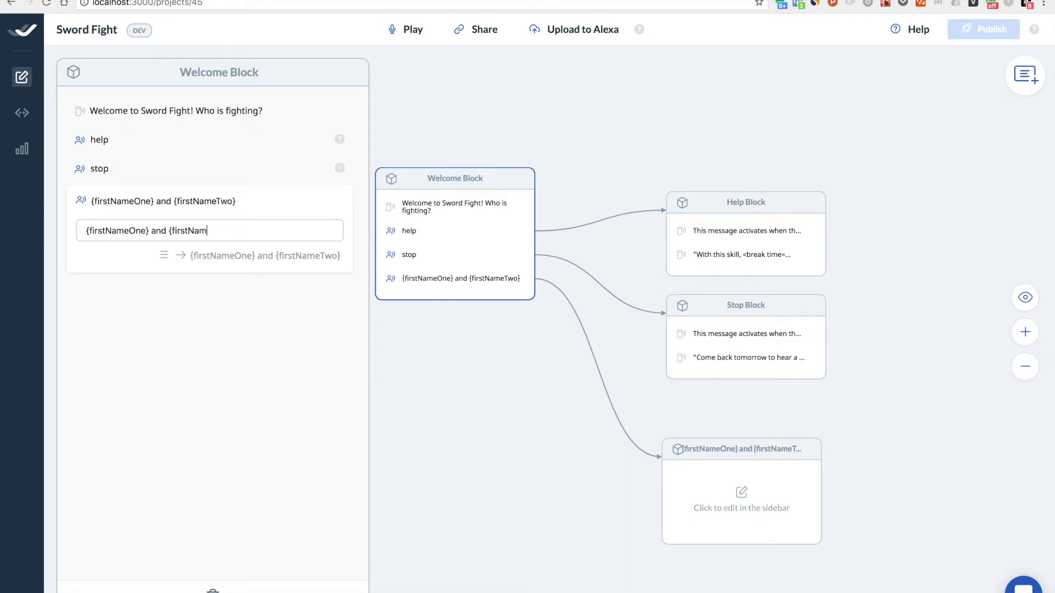
pyautogui.write('eTwo} are playing')
pyautogui.press('Return')
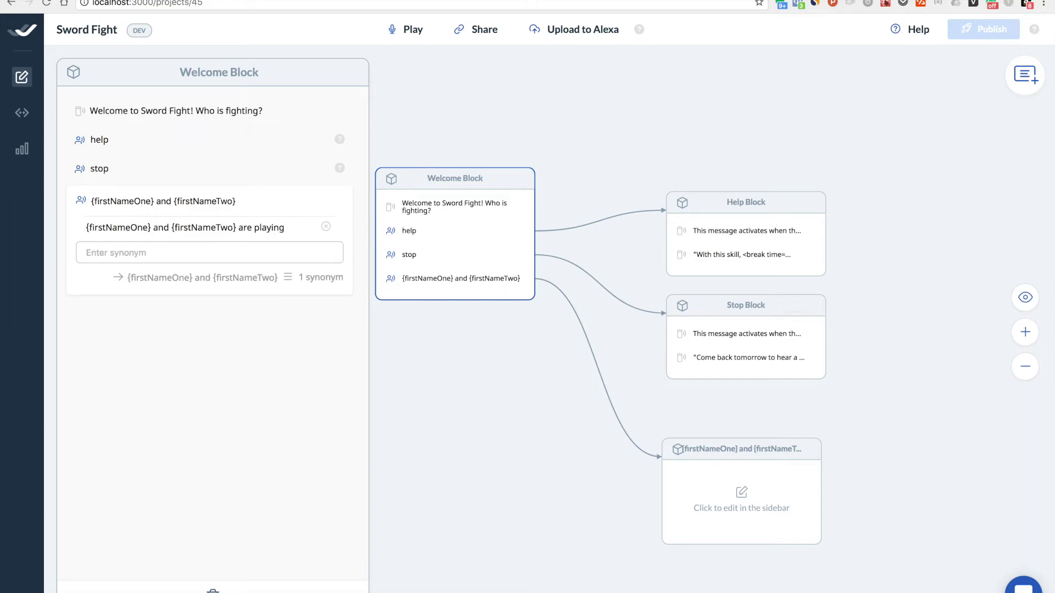
pyautogui.write('{firs')
pyautogui.write('tName')
pyautogui.write('One{')
pyautogui.press('BackSpace')
pyautogui.press('BackSpace')
pyautogui.write('} is playing and {furst')
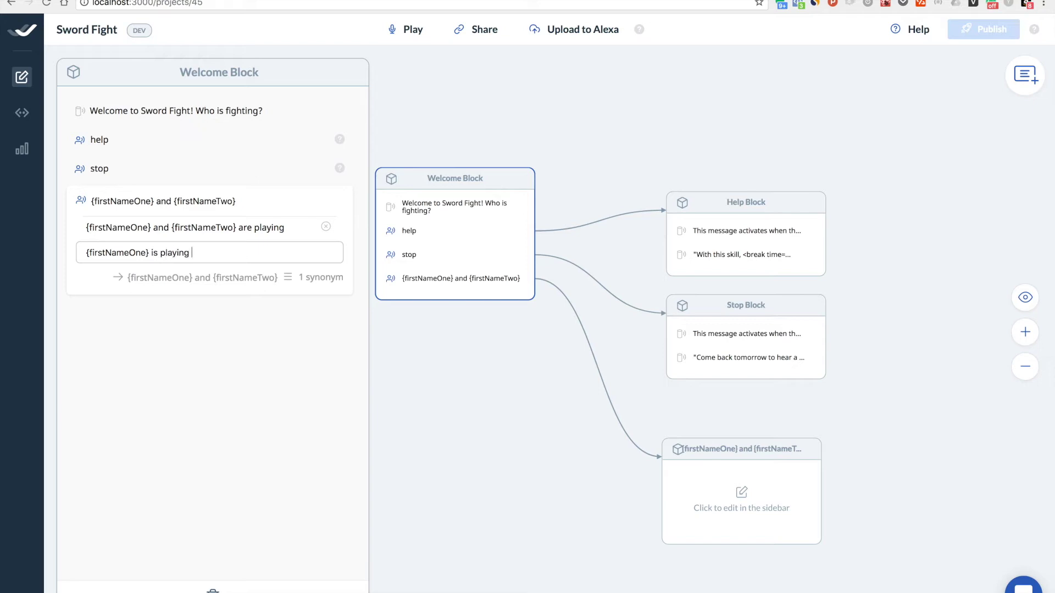
pyautogui.press('BackSpace')
pyautogui.press('BackSpace')
pyautogui.press('BackSpace')
pyautogui.press('BackSpace')
pyautogui.write('irstNameTwo} playing too')
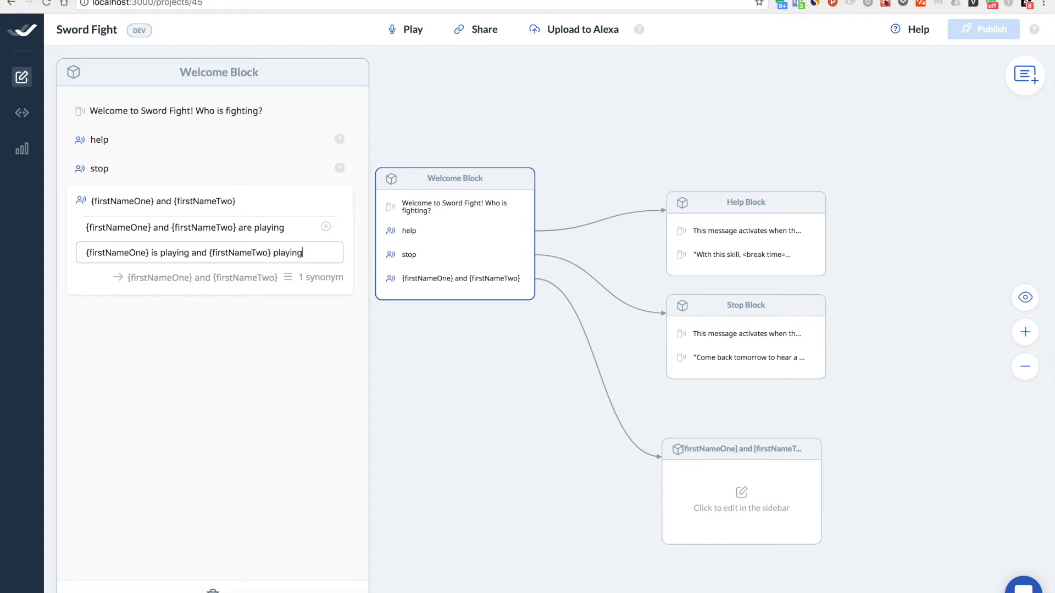
pyautogui.press('Return')
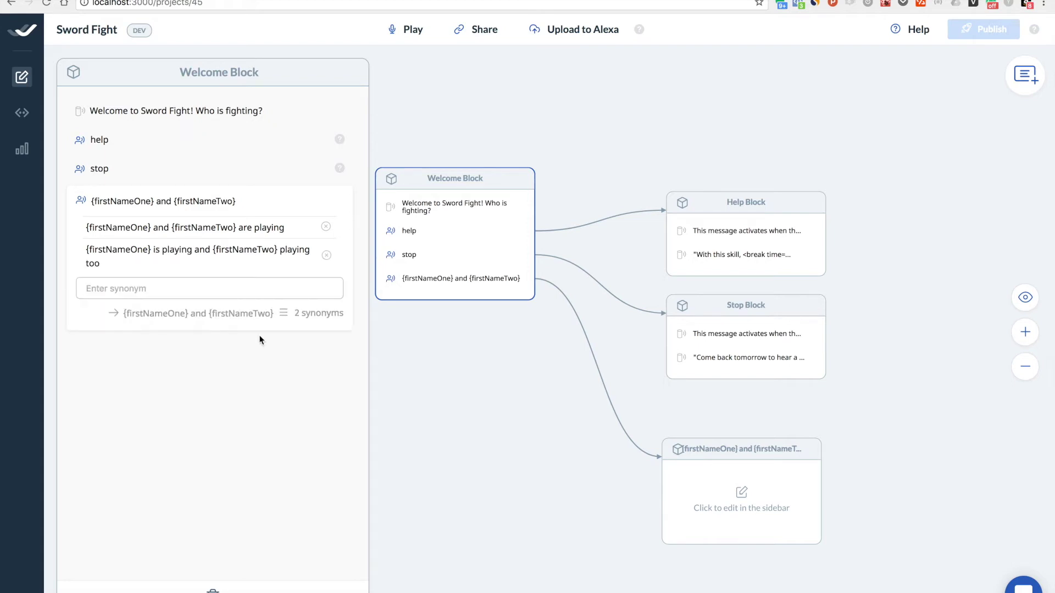
pyautogui.click(244, 364)
# Move the names block up and give it the line 'Ok, {{firstNameOne}} and {{firstNameTwo}}, let's start the battle.'.
pyautogui.click(767, 459)
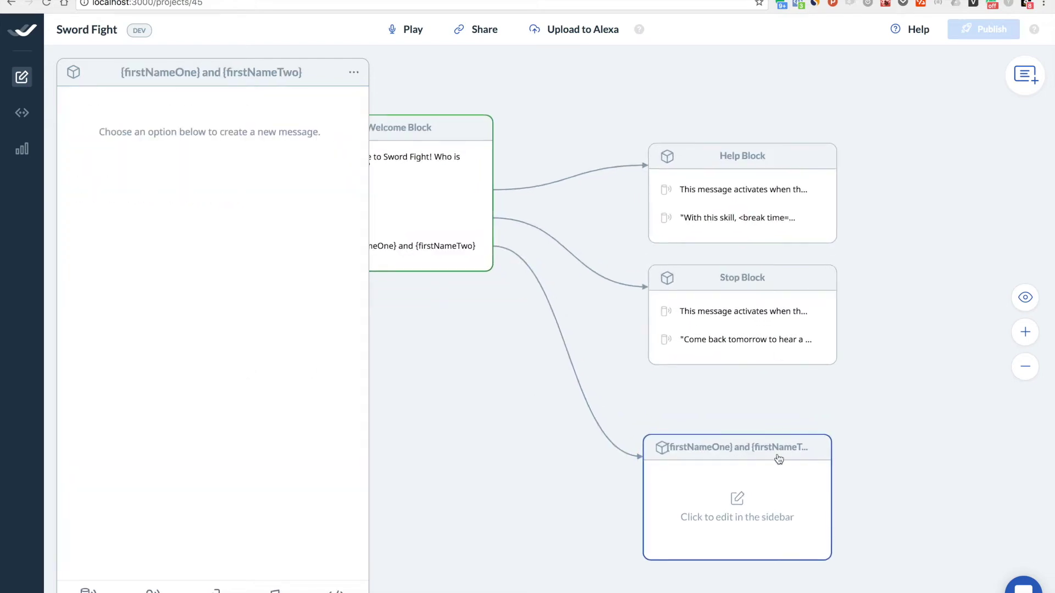
pyautogui.click(683, 447)
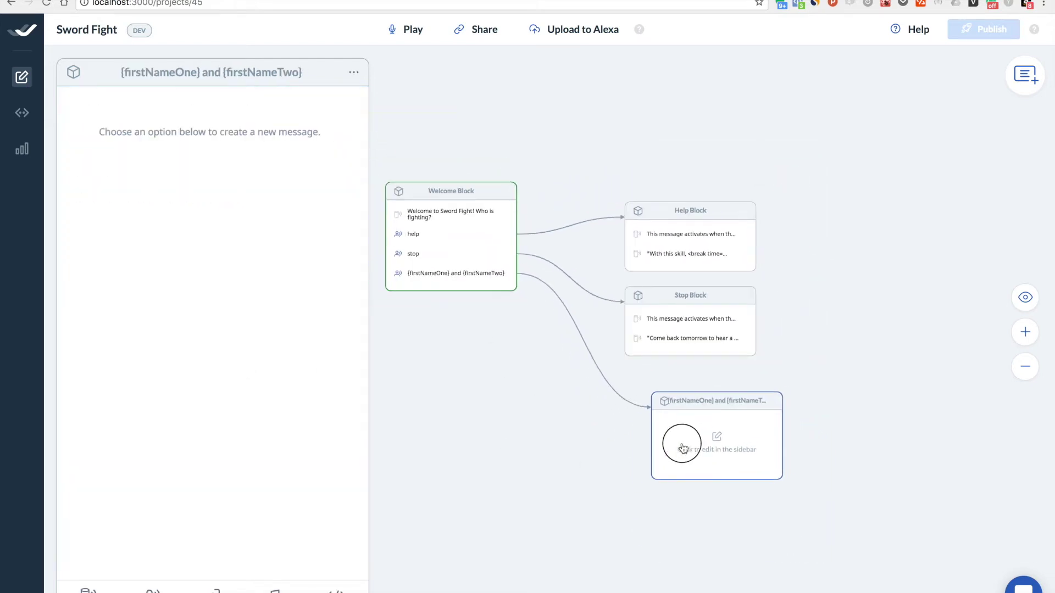
pyautogui.moveTo(683, 448); pyautogui.dragTo(659, 437)
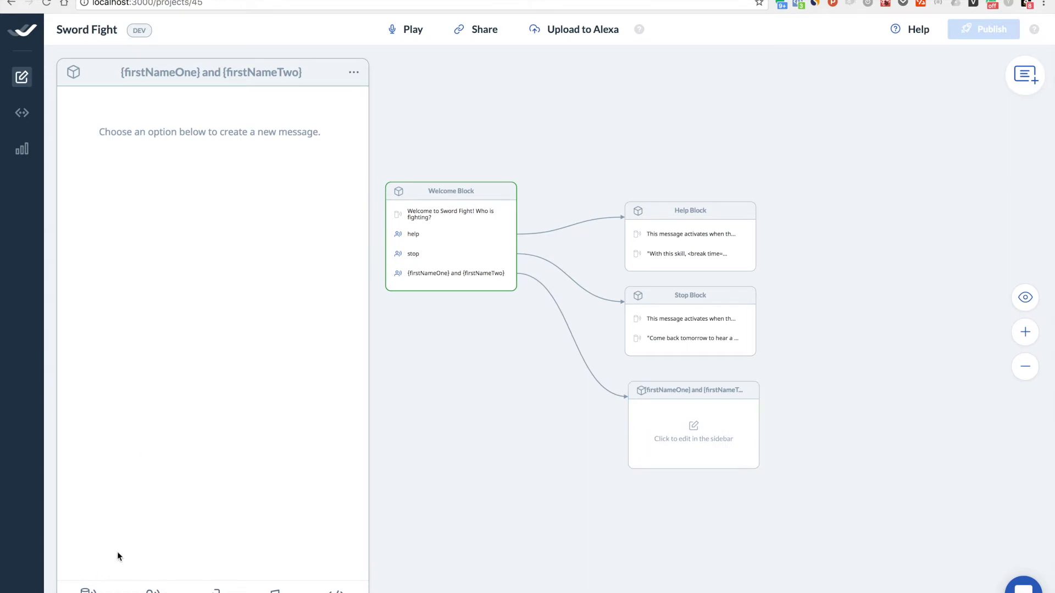
pyautogui.click(86, 590)
pyautogui.write('Ok')
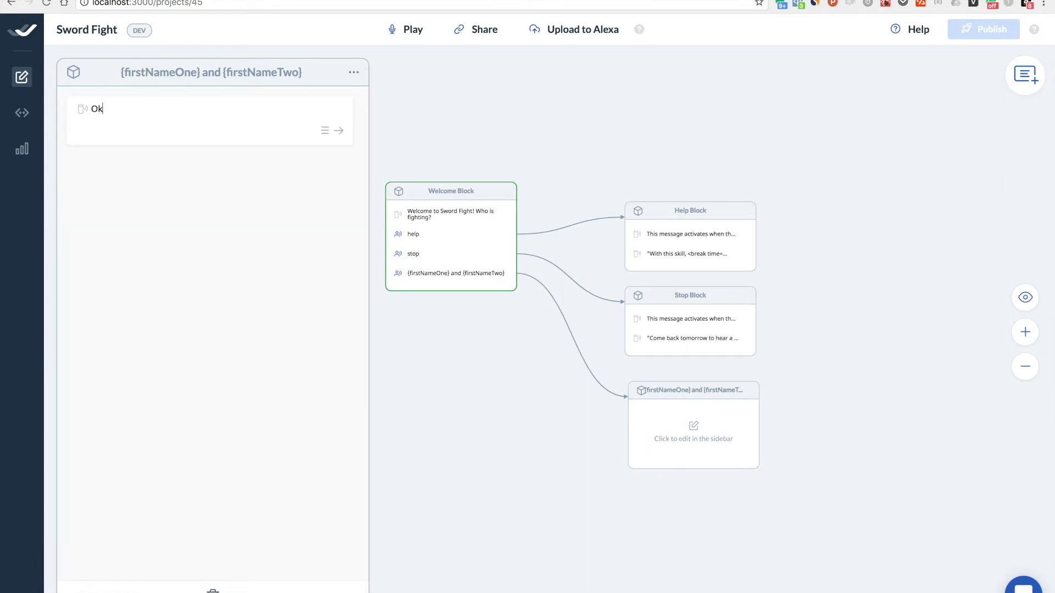
pyautogui.write(', {{')
pyautogui.press('BackSpace')
pyautogui.press('BackSpace')
pyautogui.write('{{firstNameOne}} and {{firstN')
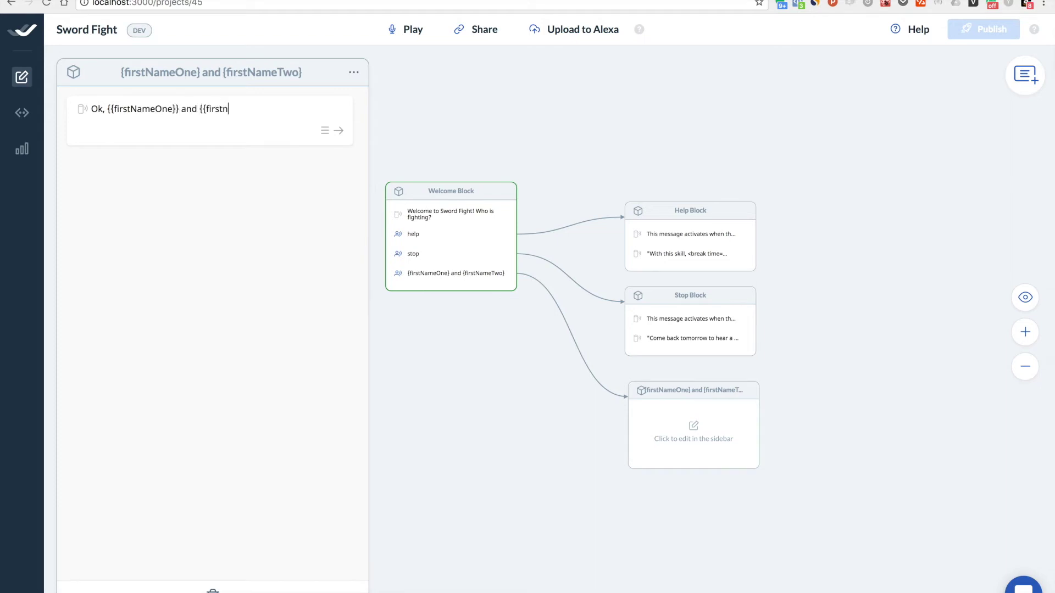
pyautogui.write("ameTwo}}, let's start the batt")
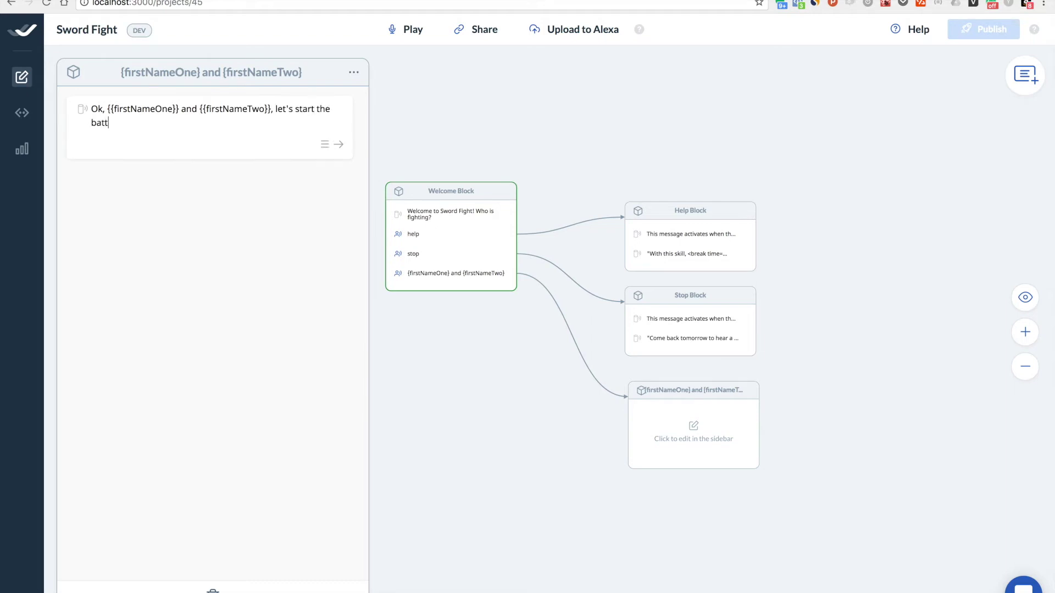
pyautogui.write('le.')
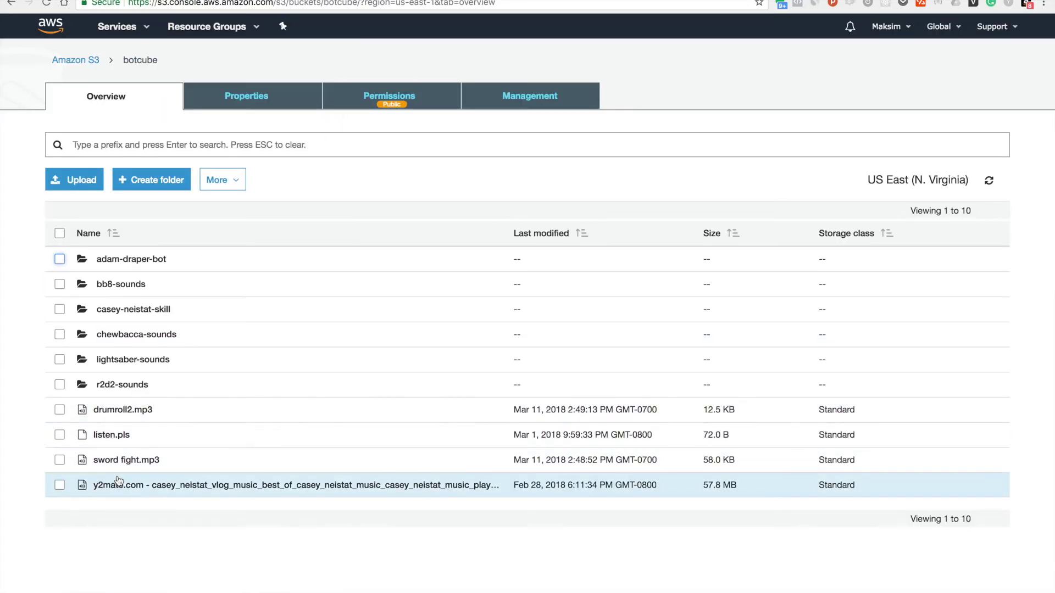
# Make sword fight.mp3 in the botcube S3 bucket public and copy its link.
pyautogui.click(59, 460)
pyautogui.click(123, 462)
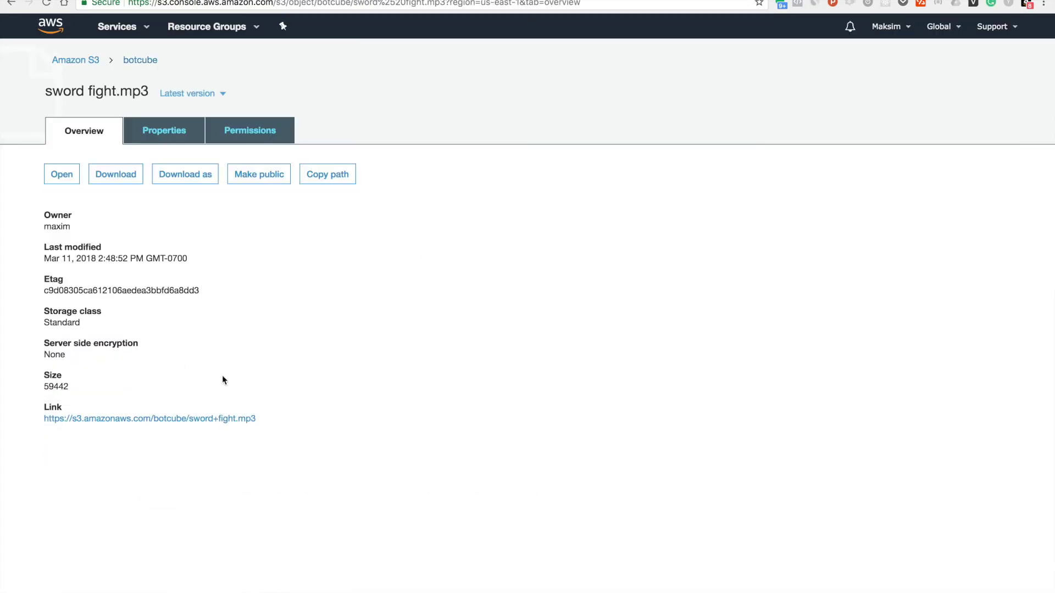
pyautogui.click(254, 181)
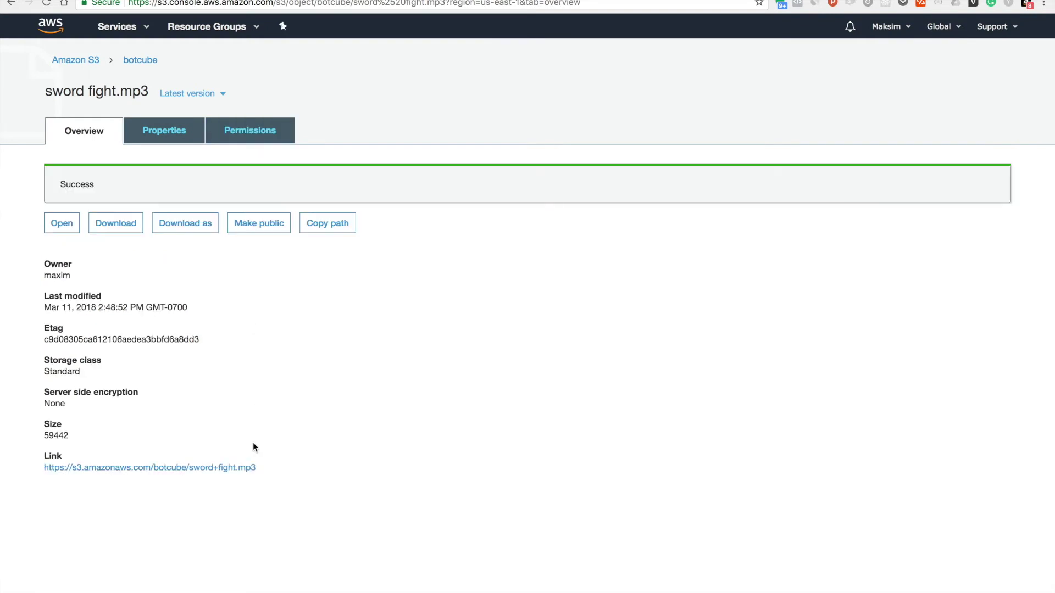
pyautogui.moveTo(257, 468); pyautogui.dragTo(35, 467)
pyautogui.press('super+c')
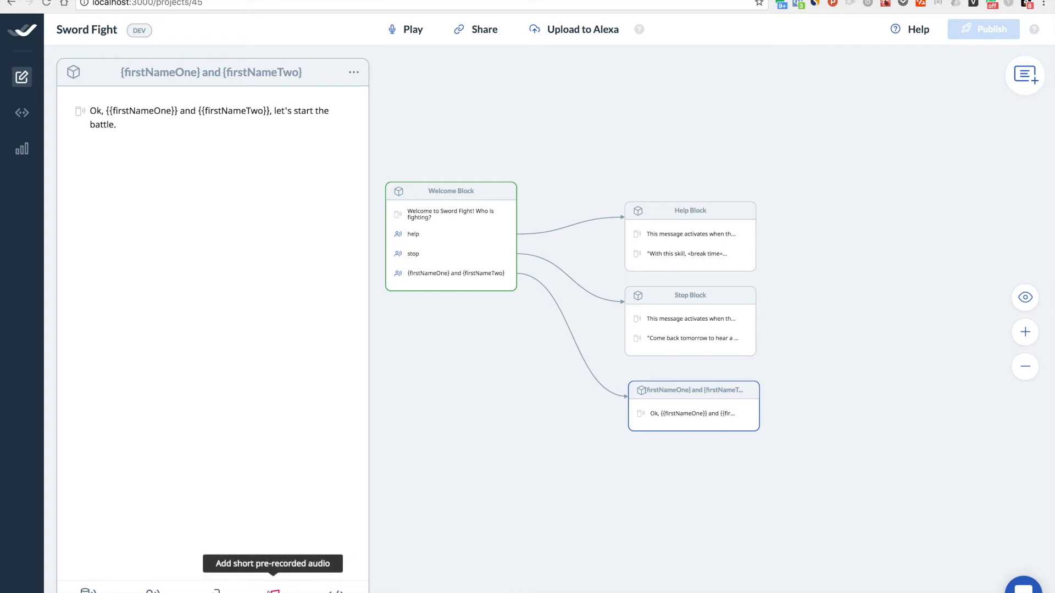
pyautogui.click(275, 589)
# Attach the sword fight.mp3 audio to the names block, followed by 'Ok, the battle is over'.
pyautogui.press('super+v')
pyautogui.press('Return')
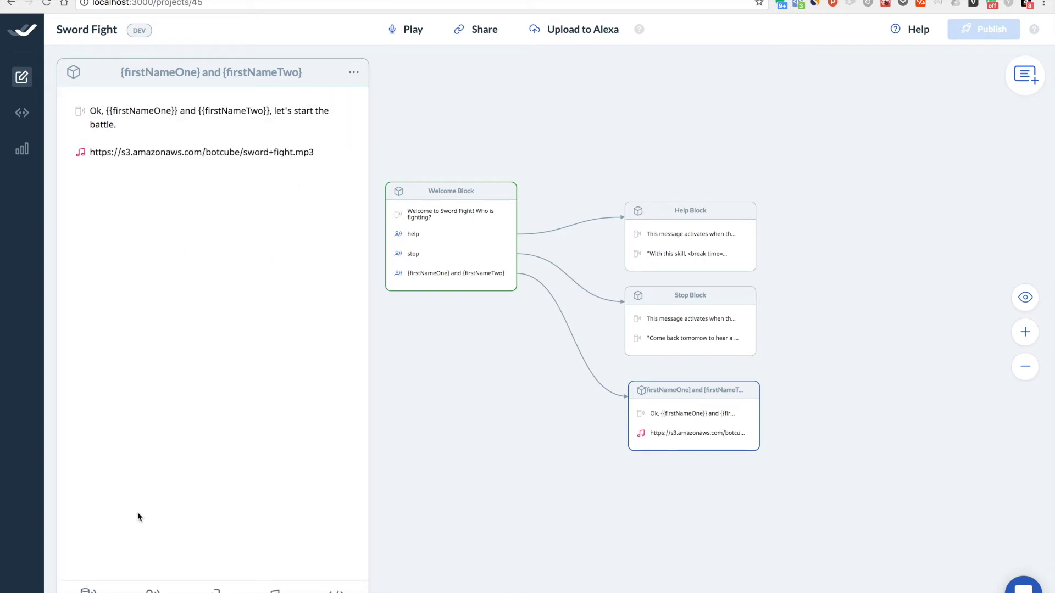
pyautogui.click(88, 590)
pyautogui.write('Ok, ')
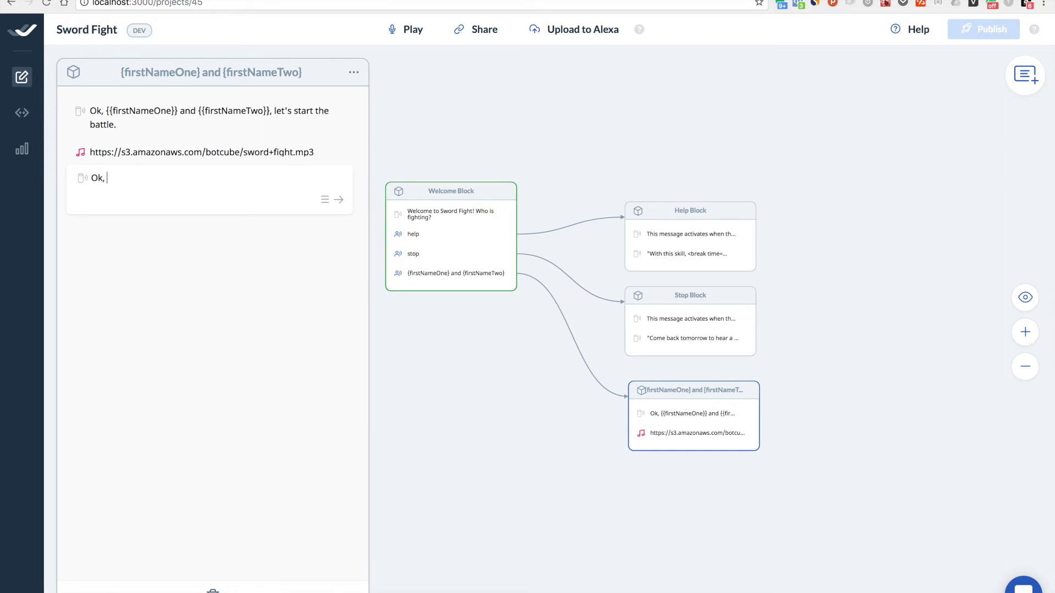
pyautogui.write('the battle is over')
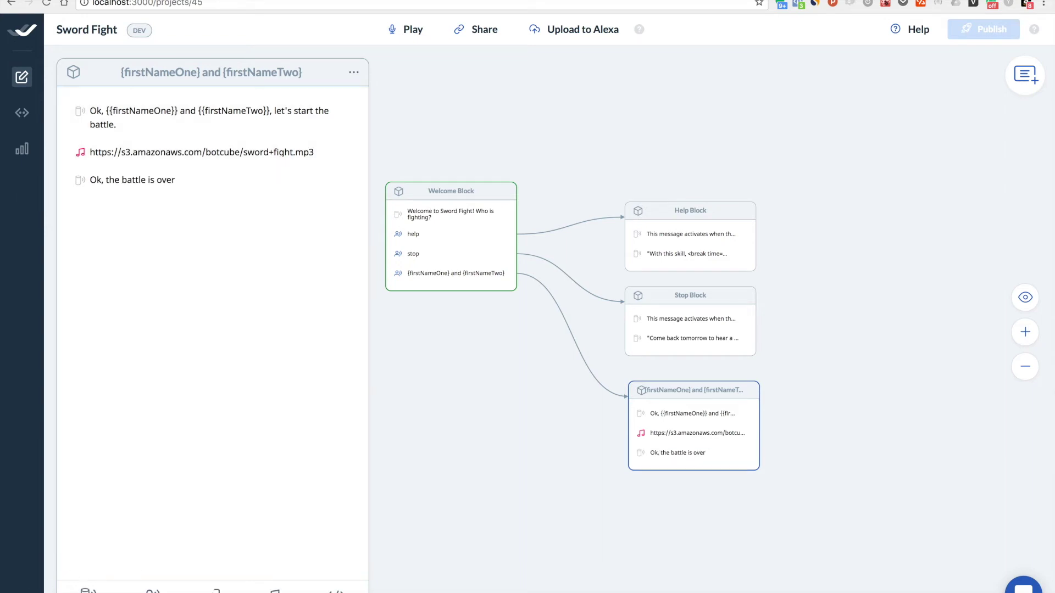
# Add the spoken line 'I've decided who won' to the names block.
pyautogui.click(88, 590)
pyautogui.write('Ke')
pyautogui.press('BackSpace')
pyautogui.press('BackSpace')
pyautogui.write("I've de")
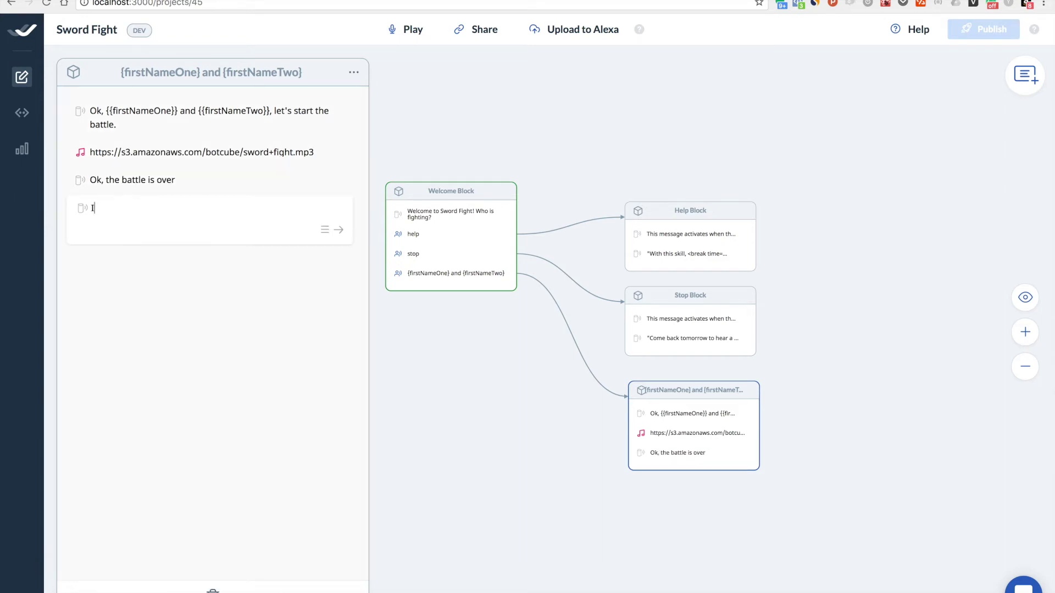
pyautogui.write('cided the')
pyautogui.press('BackSpace')
pyautogui.press('BackSpace')
pyautogui.press('BackSpace')
pyautogui.write('who won')
pyautogui.press('Return')
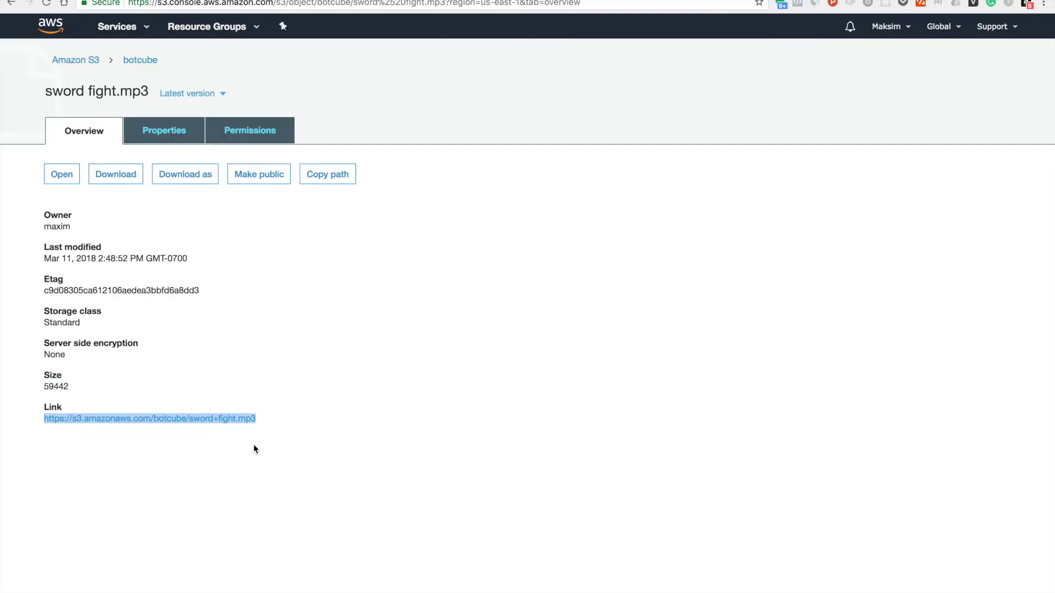
# Copy the link URL of drumroll2.mp3 from the botcube S3 bucket.
pyautogui.click(249, 314)
pyautogui.click(144, 60)
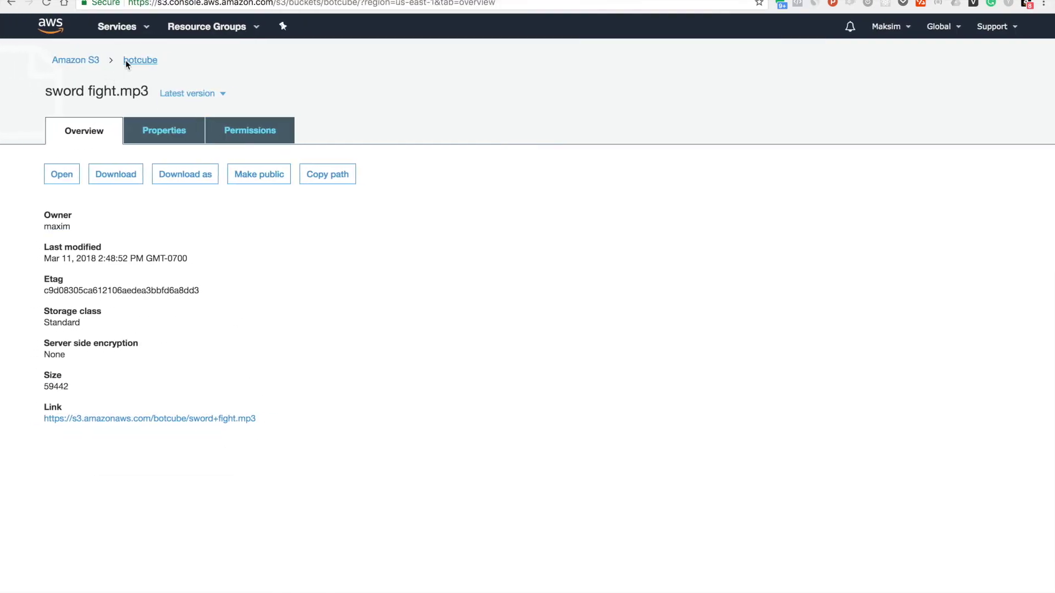
pyautogui.click(122, 410)
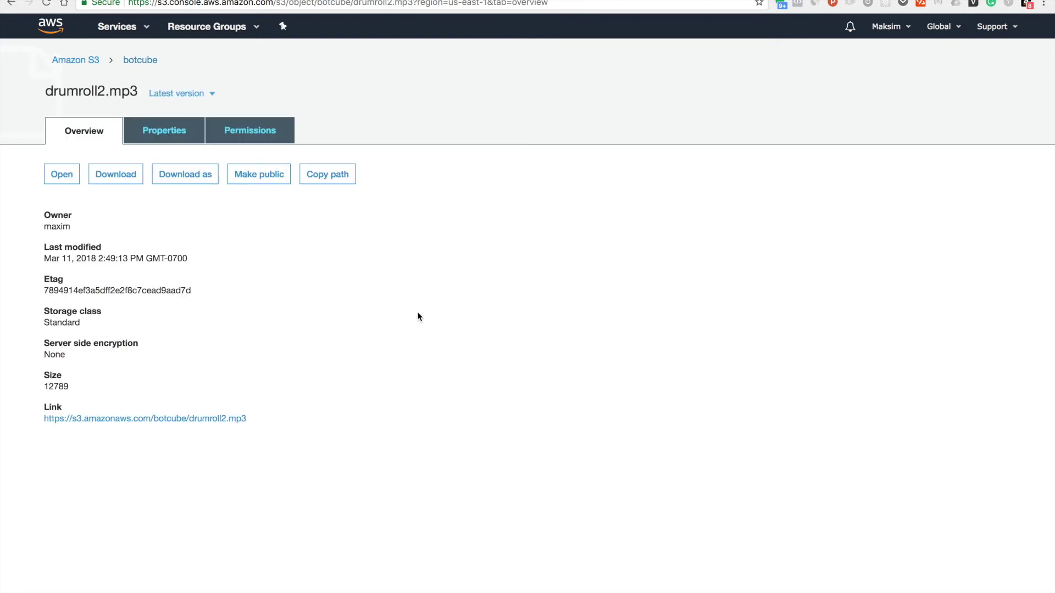
pyautogui.moveTo(261, 422); pyautogui.dragTo(28, 423)
pyautogui.press('super+c')
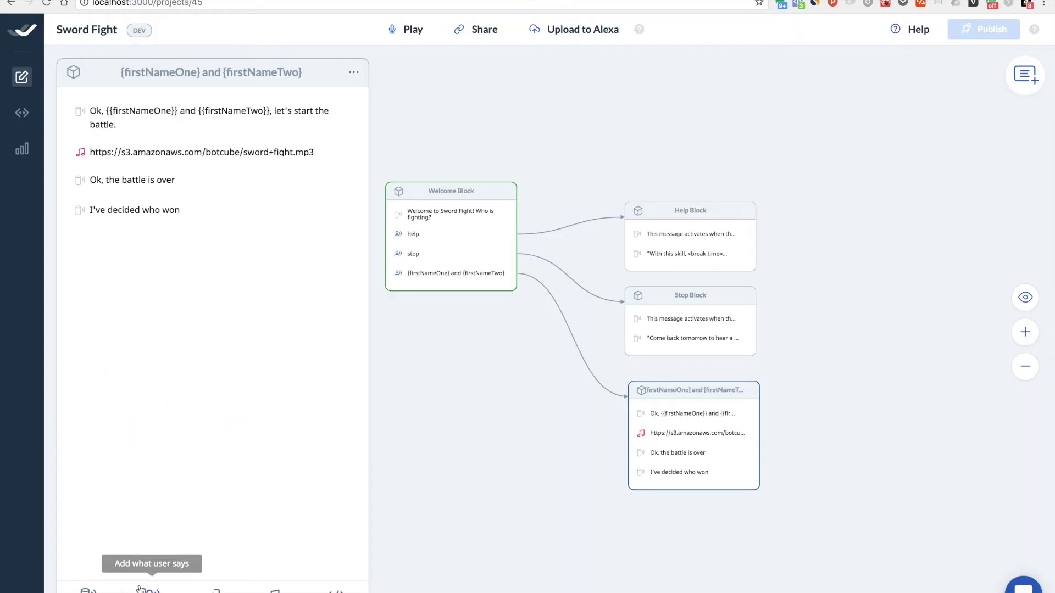
# Add the drumroll2.mp3 audio, then the line '{{firstNameOne}} won the fight, congrats!'.
pyautogui.click(275, 590)
pyautogui.press('super+v')
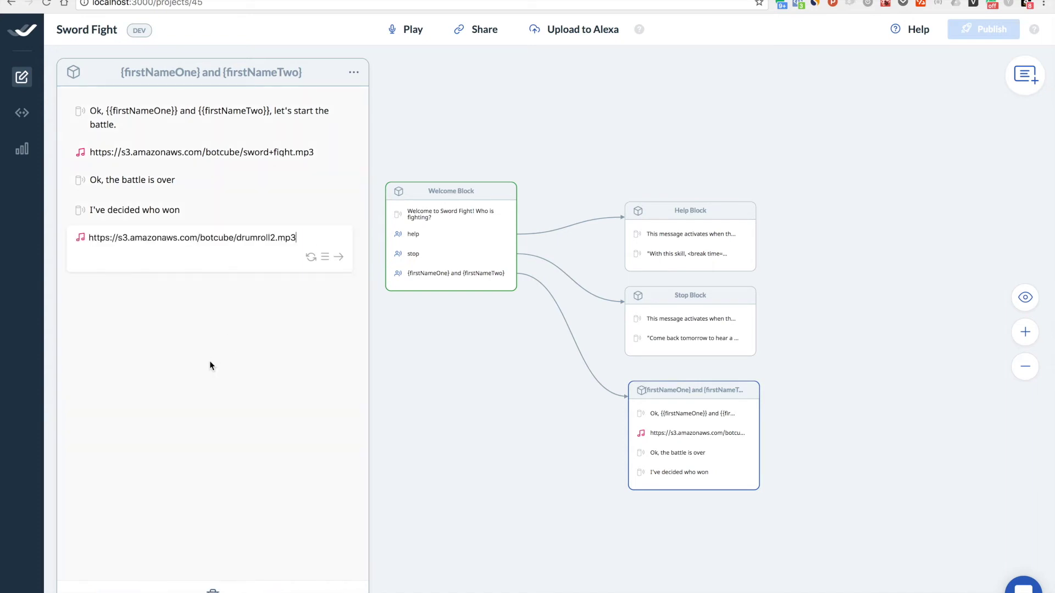
pyautogui.click(209, 360)
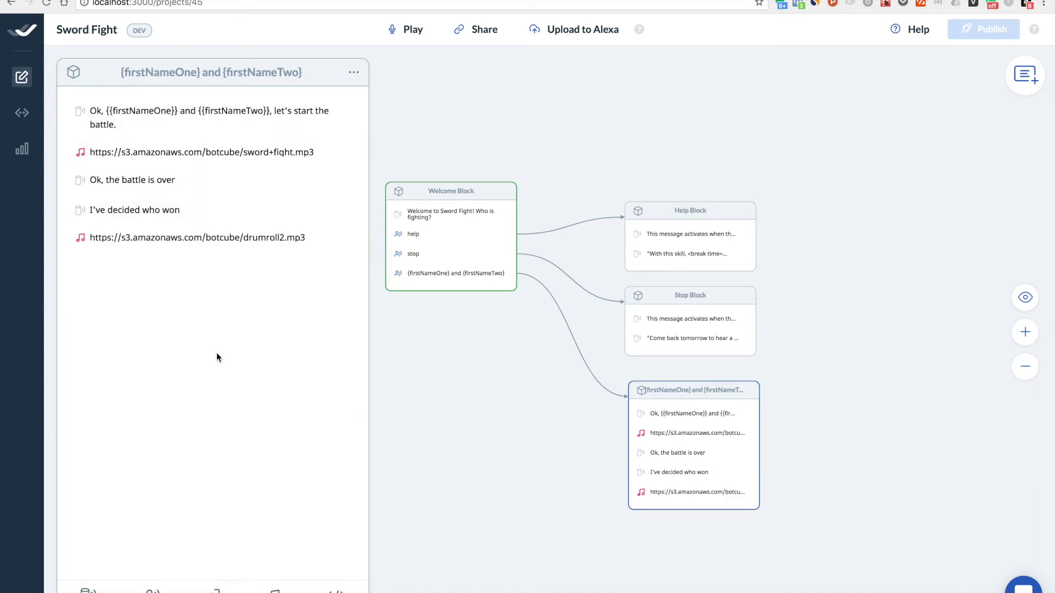
pyautogui.click(88, 590)
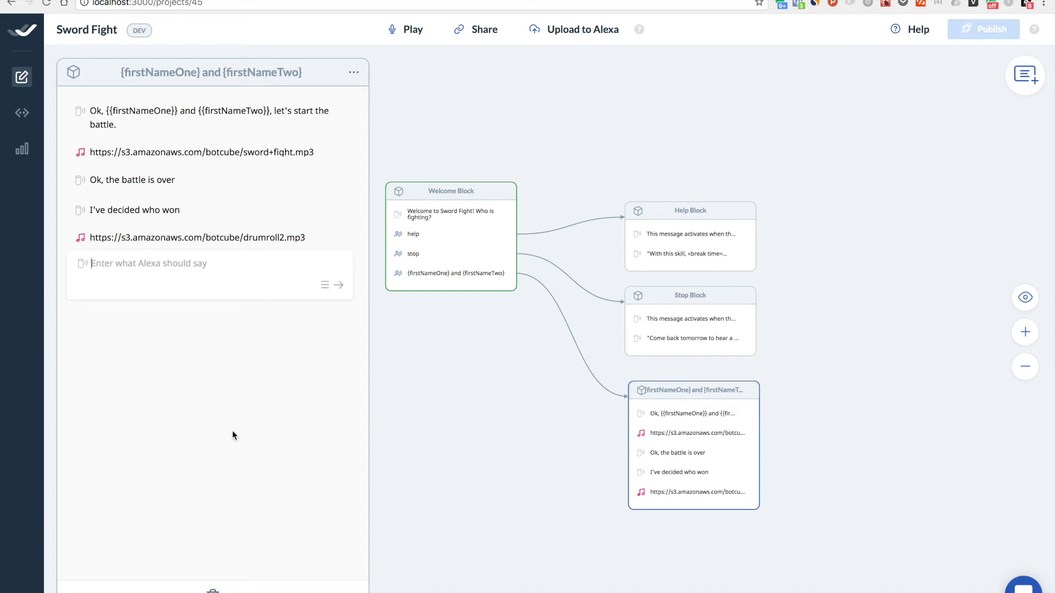
pyautogui.write('{{firstNam')
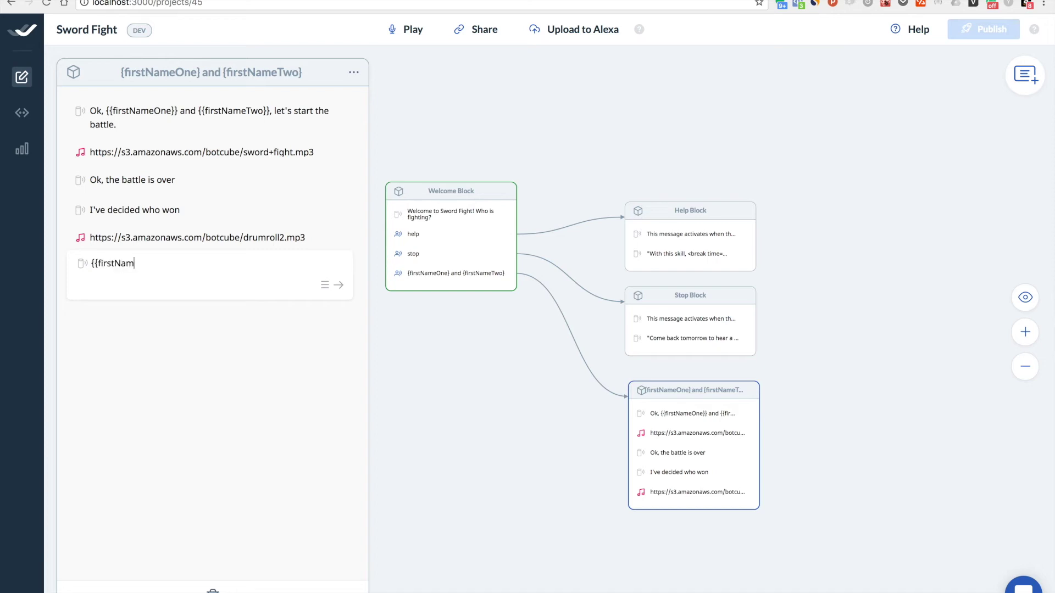
pyautogui.write('eOne}} won the fight, congrats!')
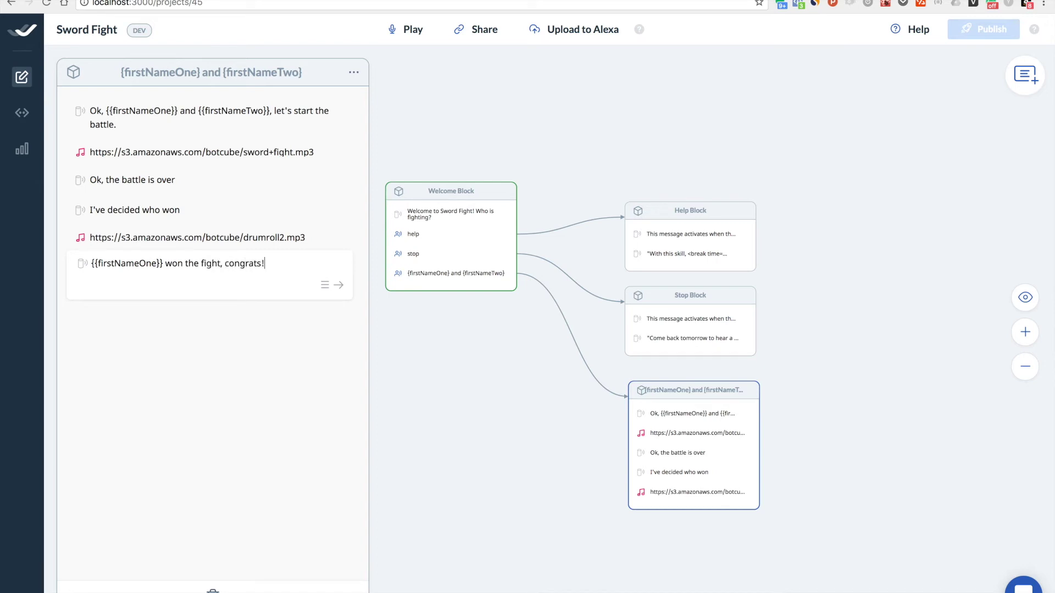
# Add a random variation of the winner line using {{firstNameTwo}} instead.
pyautogui.press('super+a')
pyautogui.press('super+c')
pyautogui.click(325, 284)
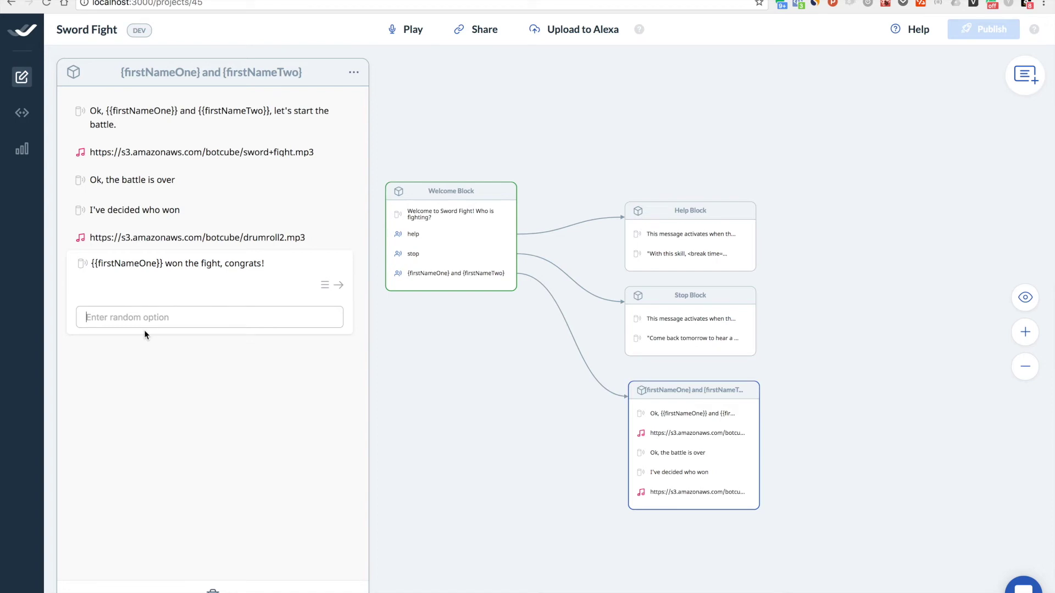
pyautogui.press('super+v')
pyautogui.click(140, 319)
pyautogui.press('Delete')
pyautogui.press('Delete')
pyautogui.press('BackSpace')
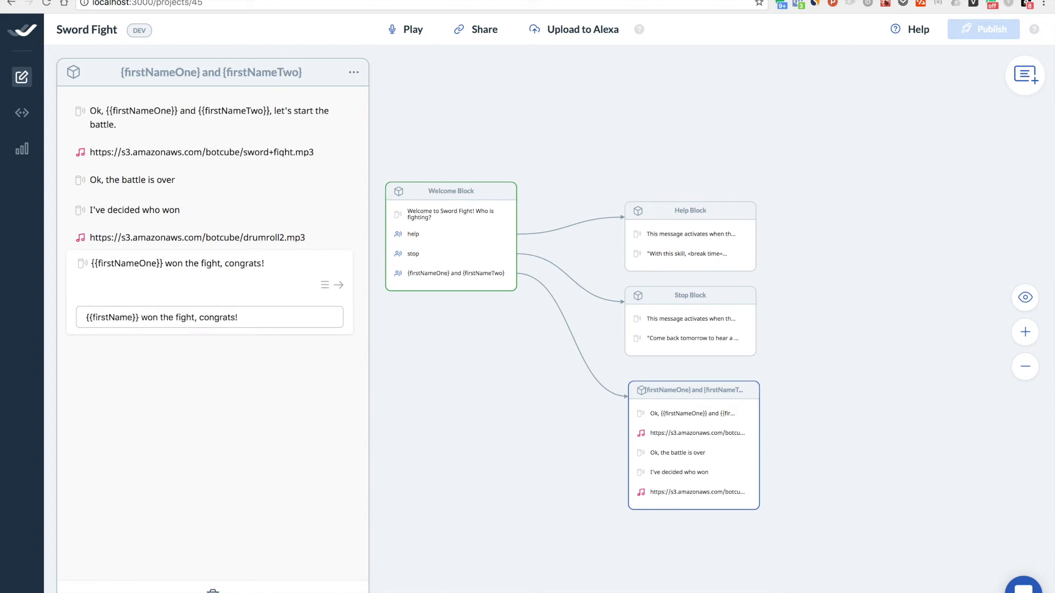
pyautogui.write('Two')
pyautogui.press('Return')
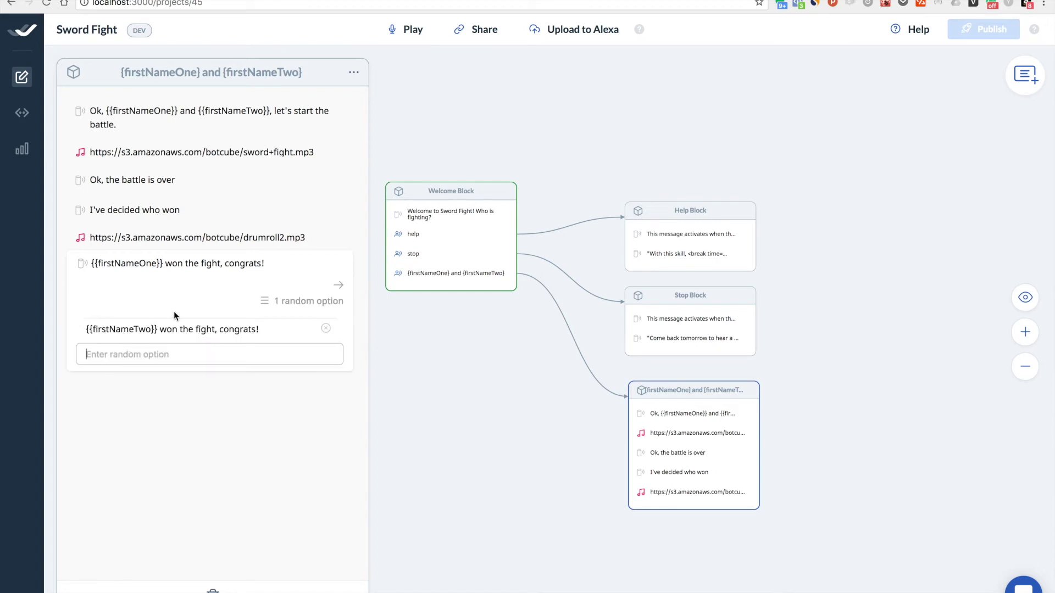
pyautogui.click(249, 421)
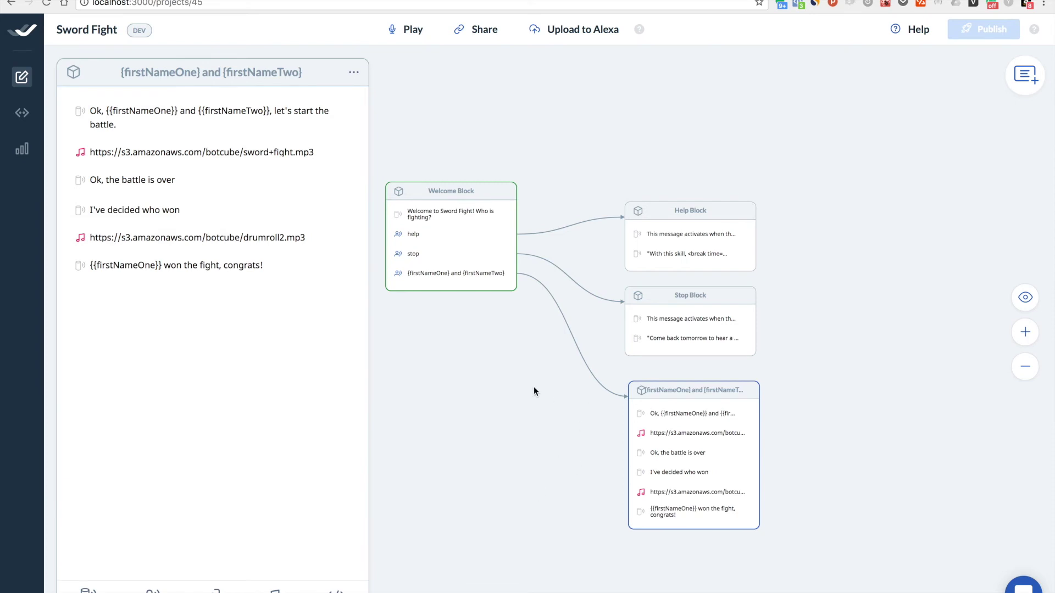
# Start uploading the skill to Alexa and move the Welcome Block down and left.
pyautogui.click(460, 365)
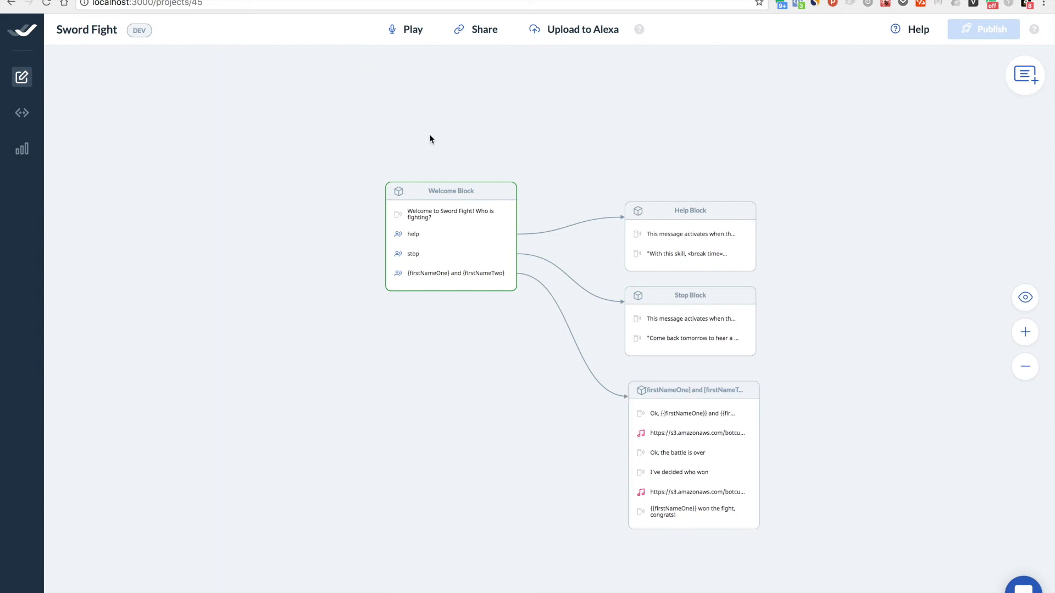
pyautogui.click(604, 31)
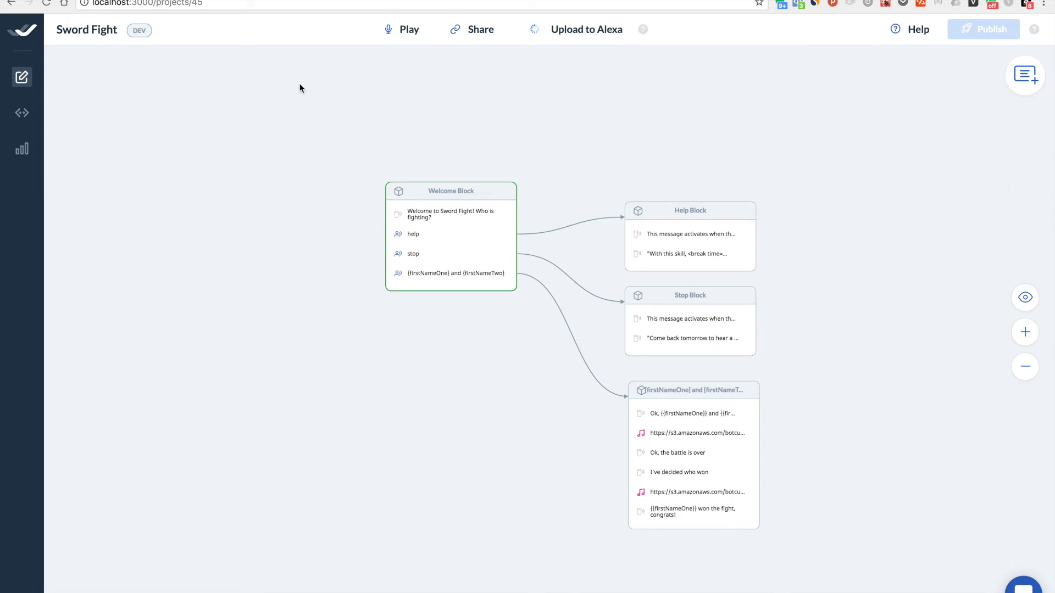
pyautogui.moveTo(442, 226); pyautogui.dragTo(424, 289)
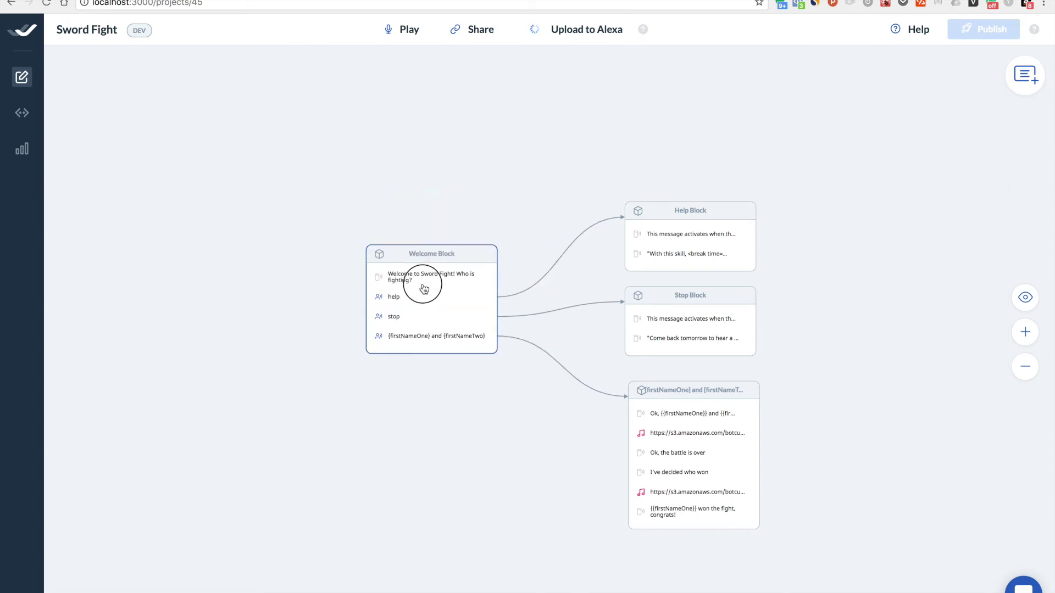
# Review the Welcome Block and the {firstNameOne} and {firstNameTwo} block.
pyautogui.click(470, 292)
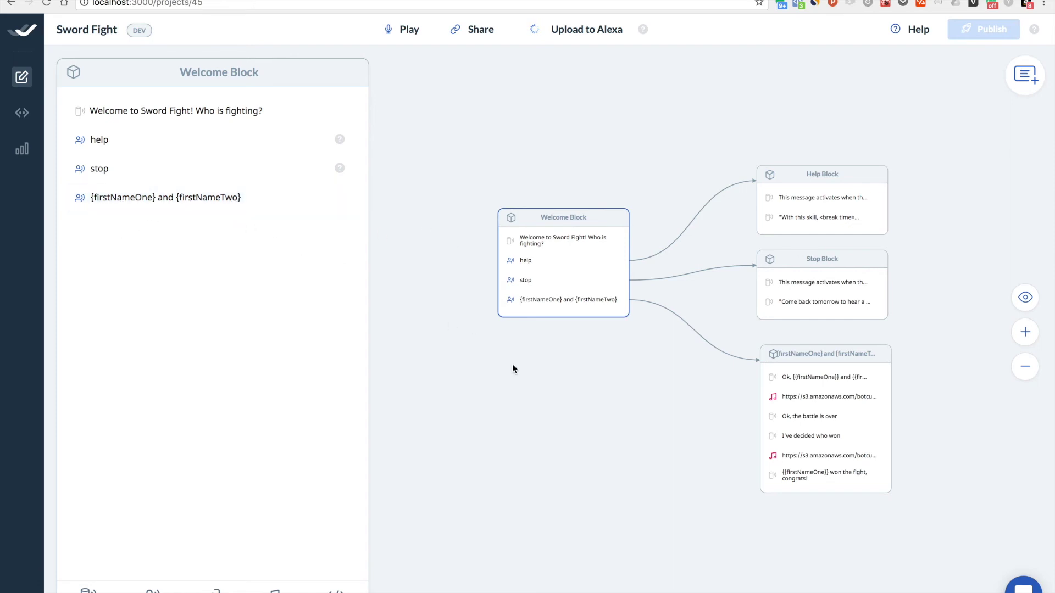
pyautogui.click(784, 412)
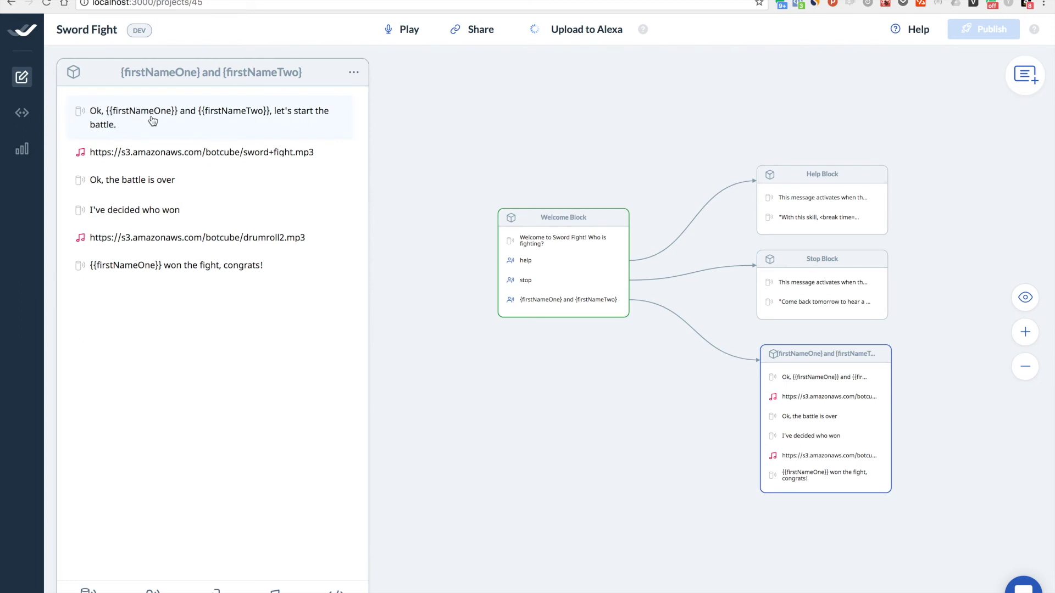
pyautogui.click(465, 164)
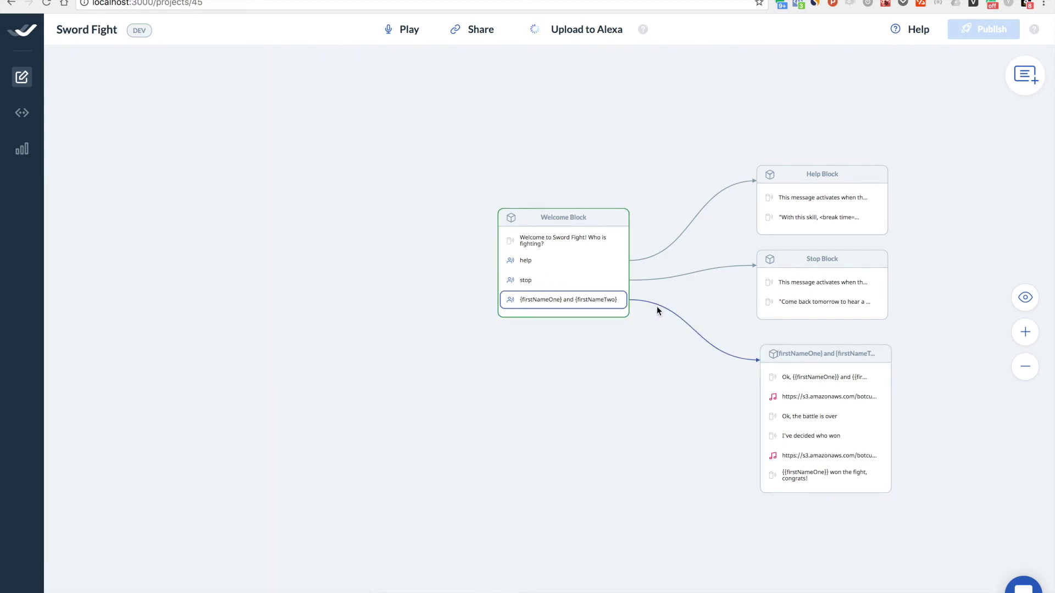
pyautogui.moveTo(588, 367); pyautogui.dragTo(480, 313)
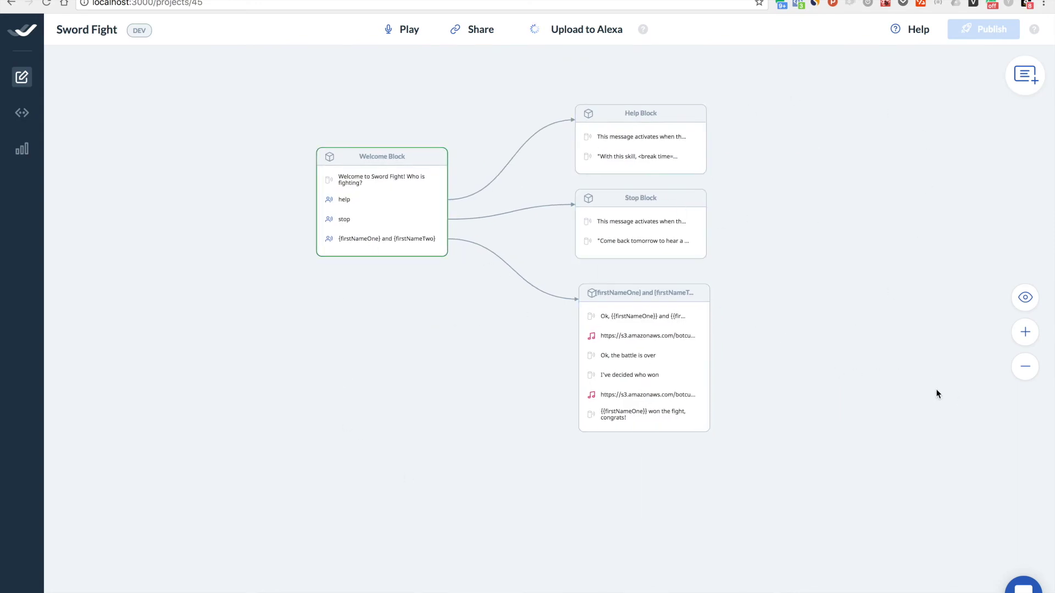
pyautogui.click(632, 358)
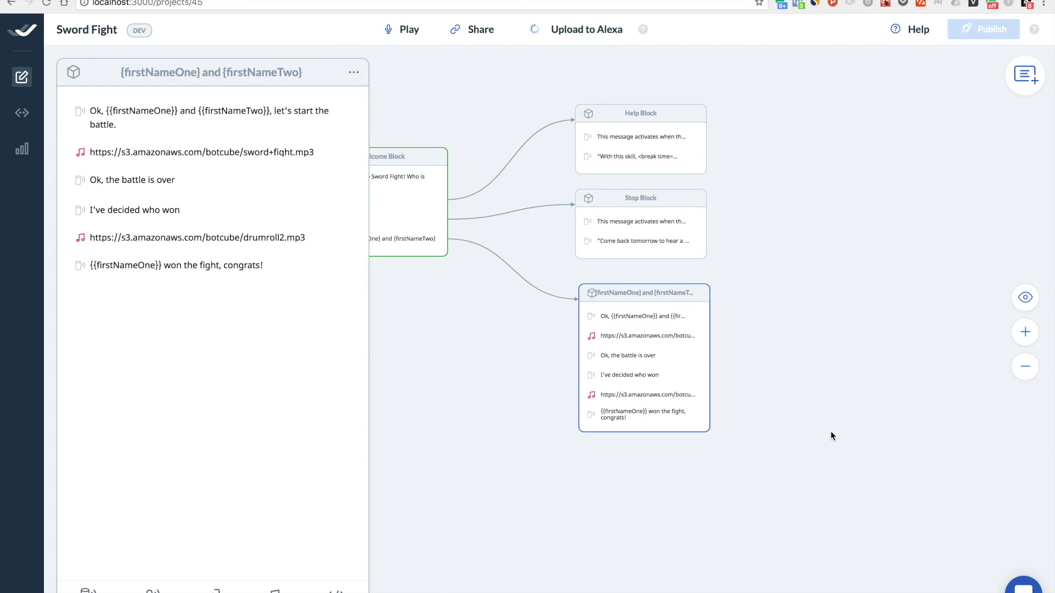
pyautogui.click(835, 380)
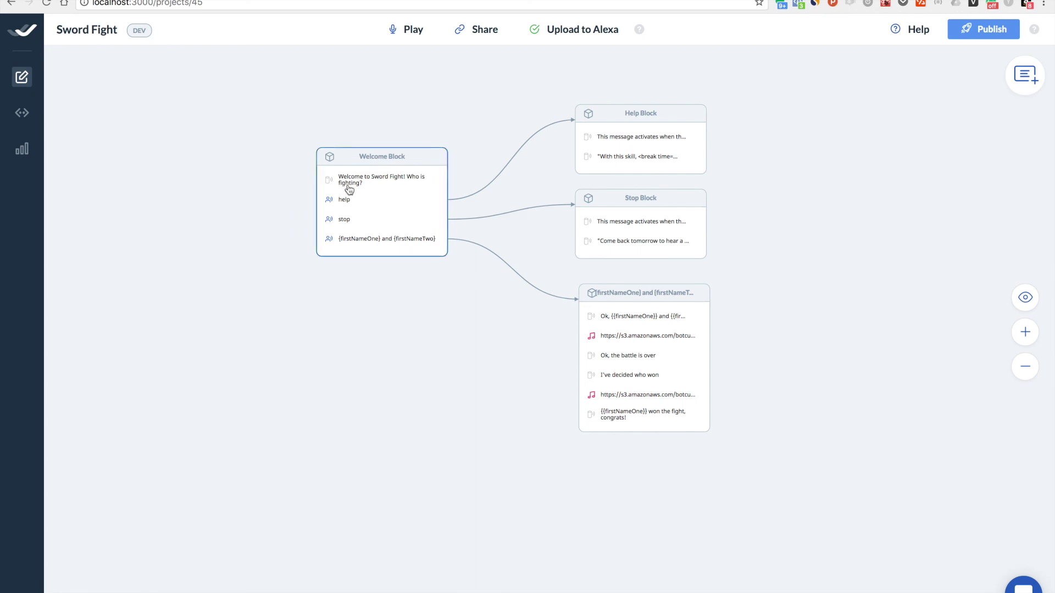
pyautogui.click(614, 335)
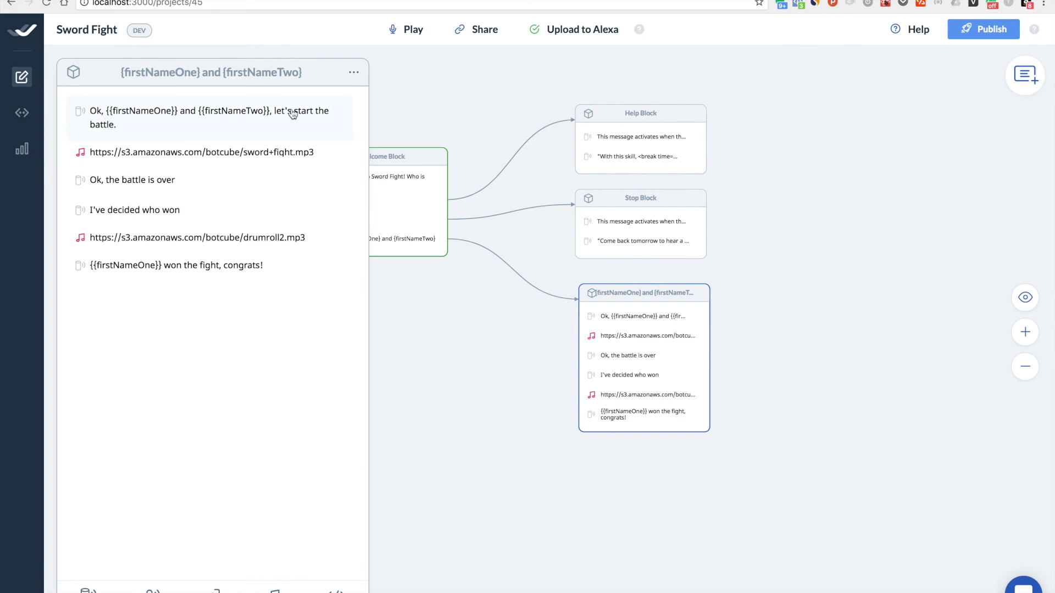
pyautogui.click(174, 272)
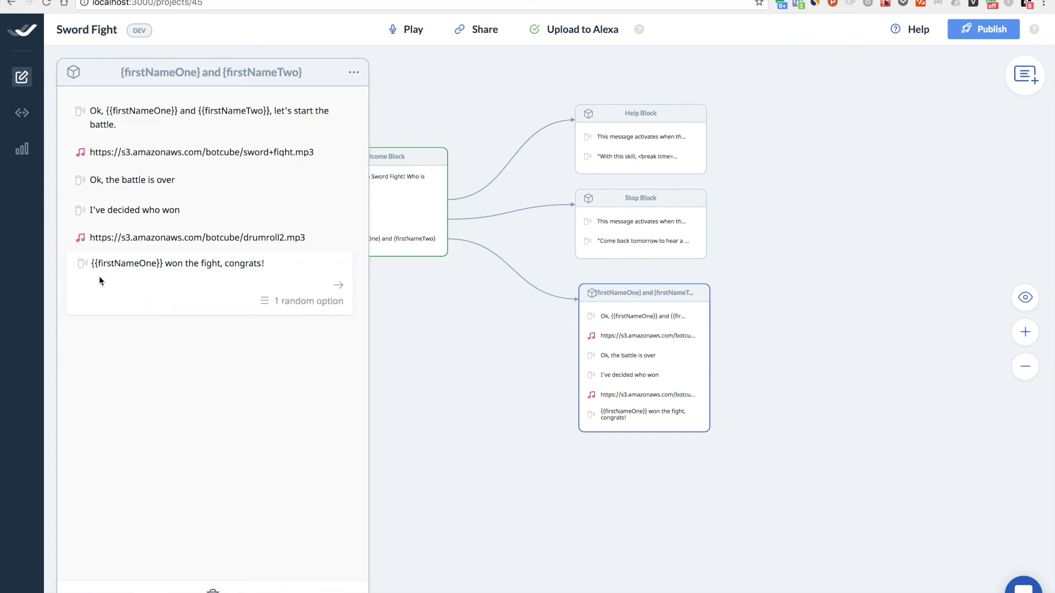
pyautogui.click(131, 365)
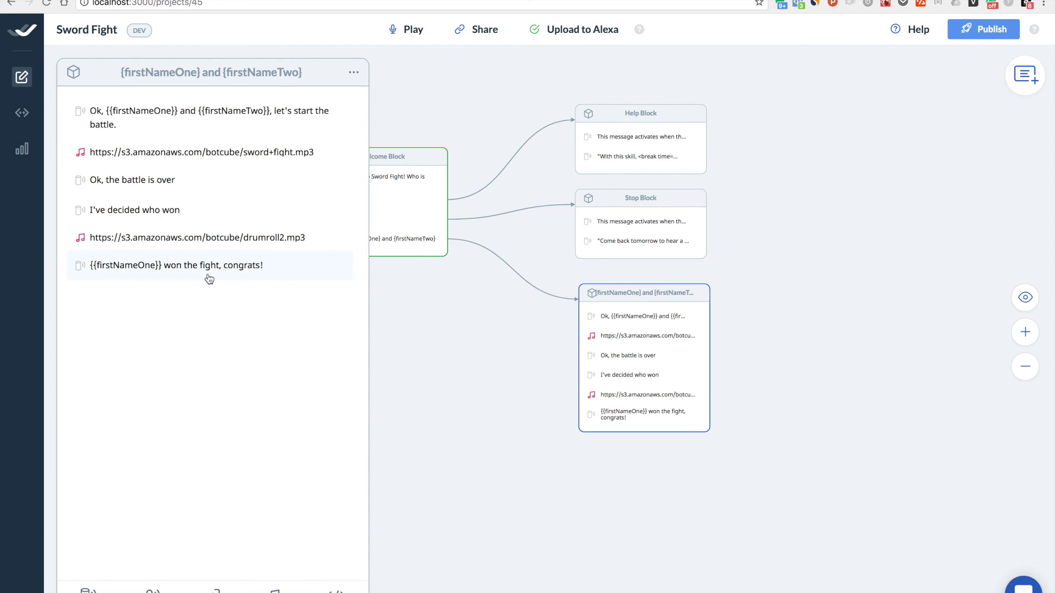
pyautogui.click(438, 284)
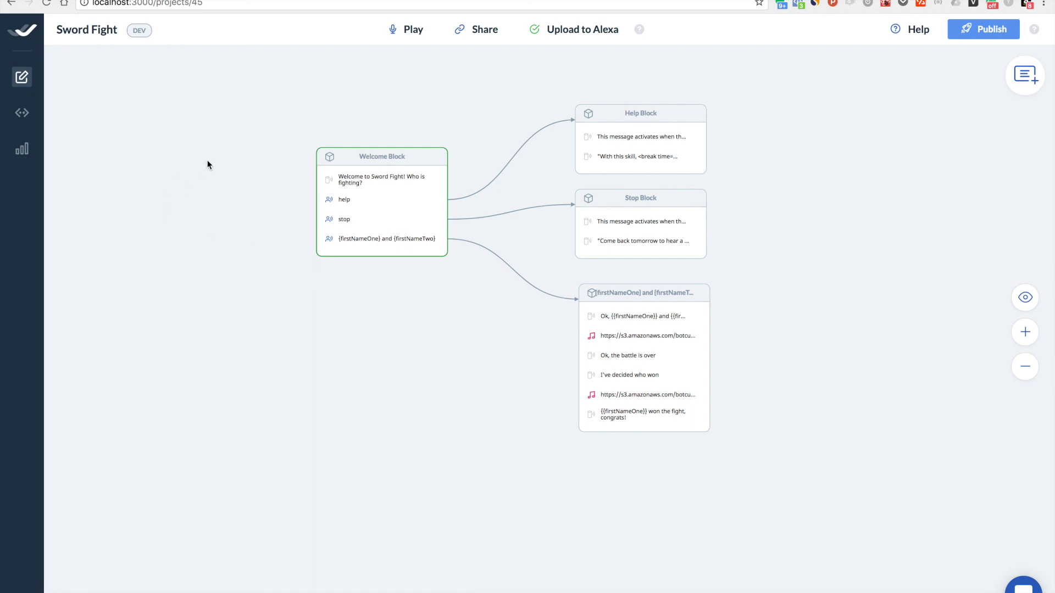
pyautogui.click(22, 112)
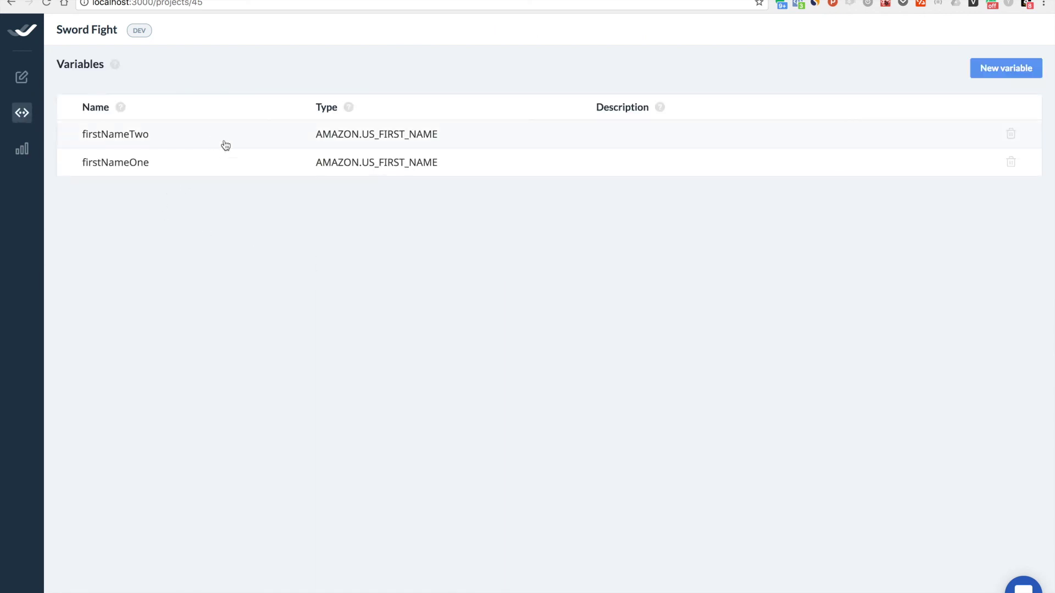
pyautogui.click(340, 137)
pyautogui.click(605, 281)
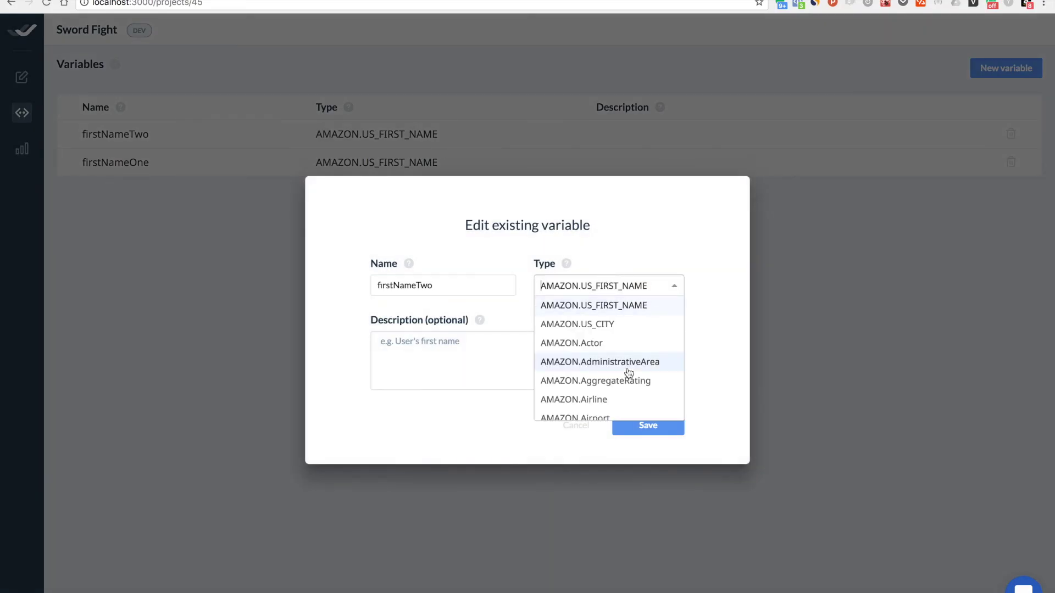
pyautogui.scroll(-10, 629, 373)
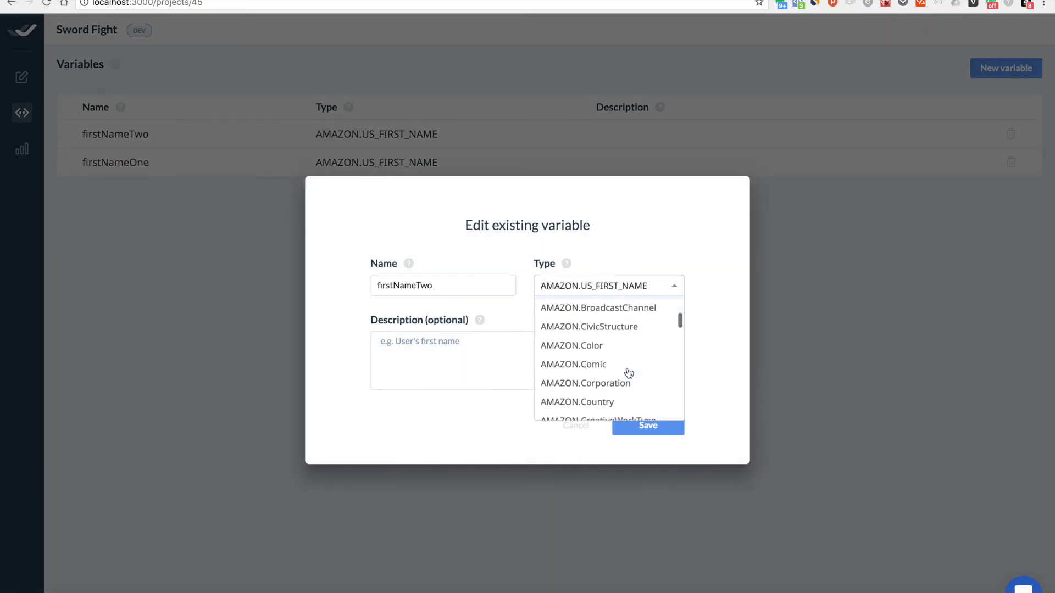
pyautogui.scroll(-10, 629, 373)
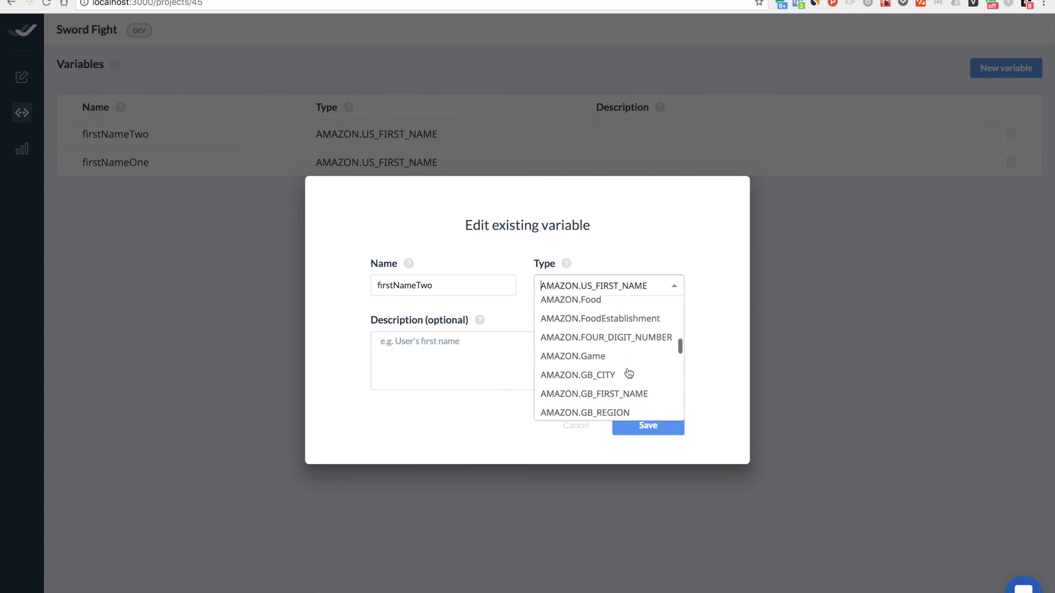
pyautogui.scroll(-10, 629, 373)
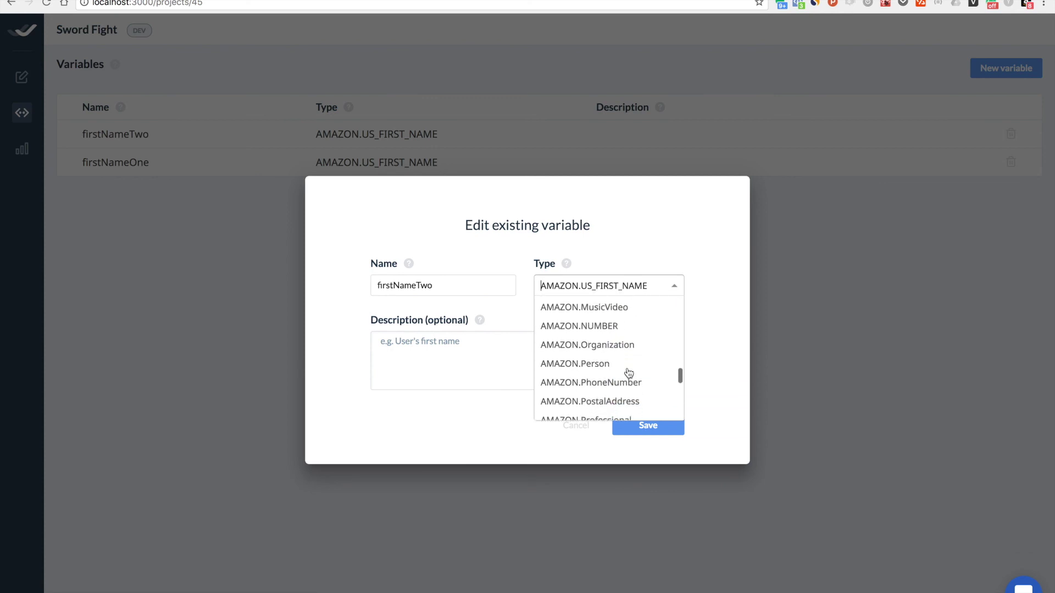
pyautogui.scroll(-10, 629, 373)
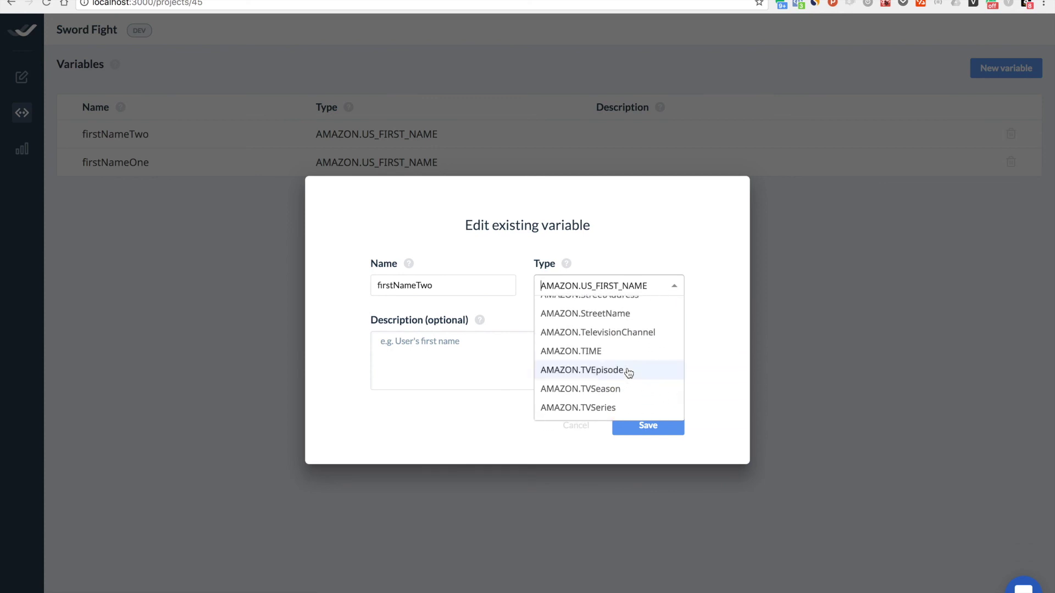
pyautogui.scroll(-2, 629, 373)
pyautogui.scroll(15, 626, 374)
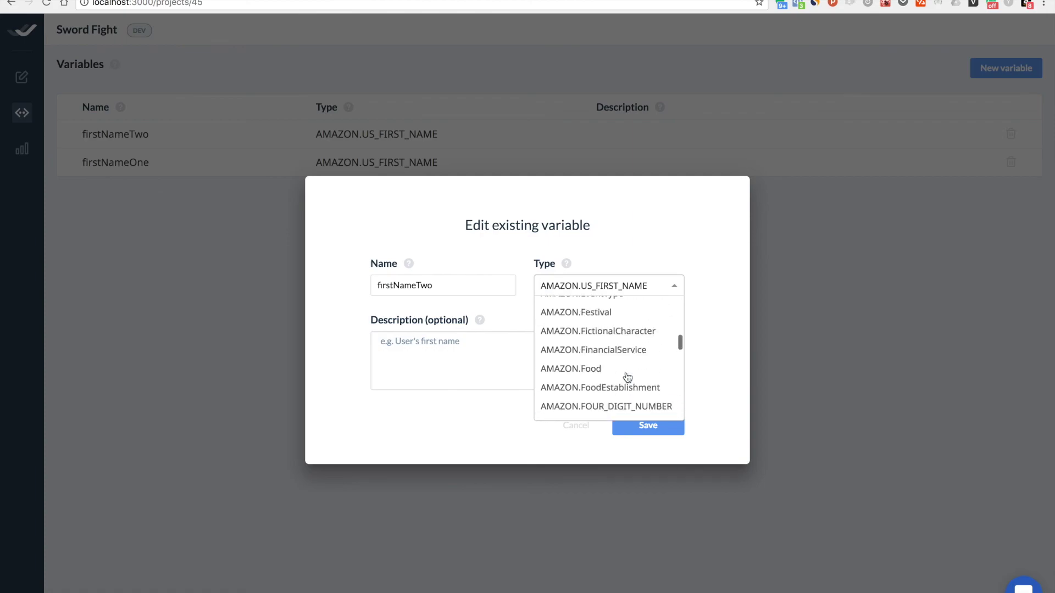
pyautogui.click(759, 304)
pyautogui.click(25, 87)
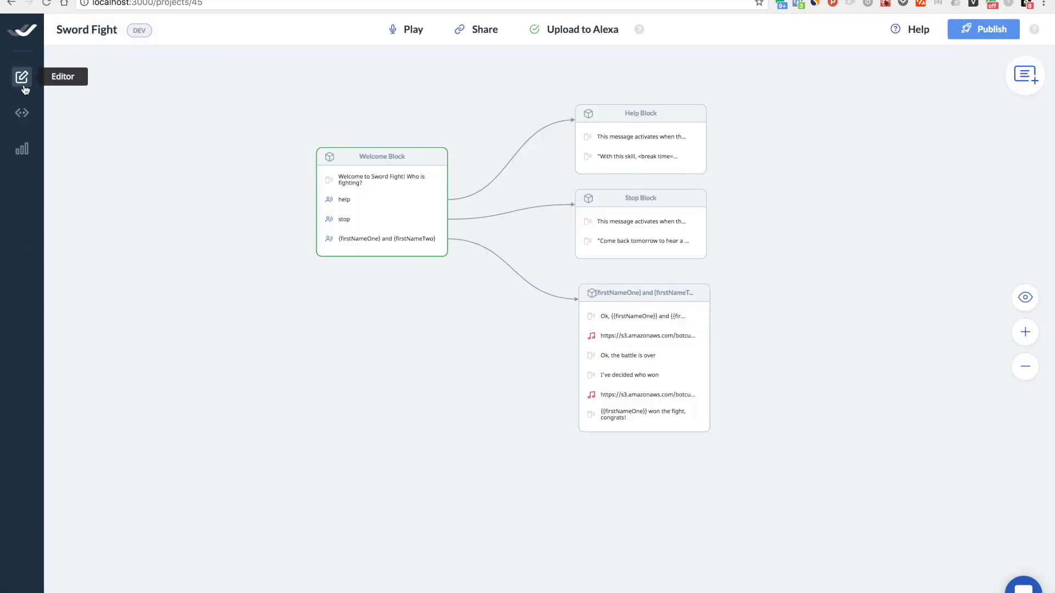